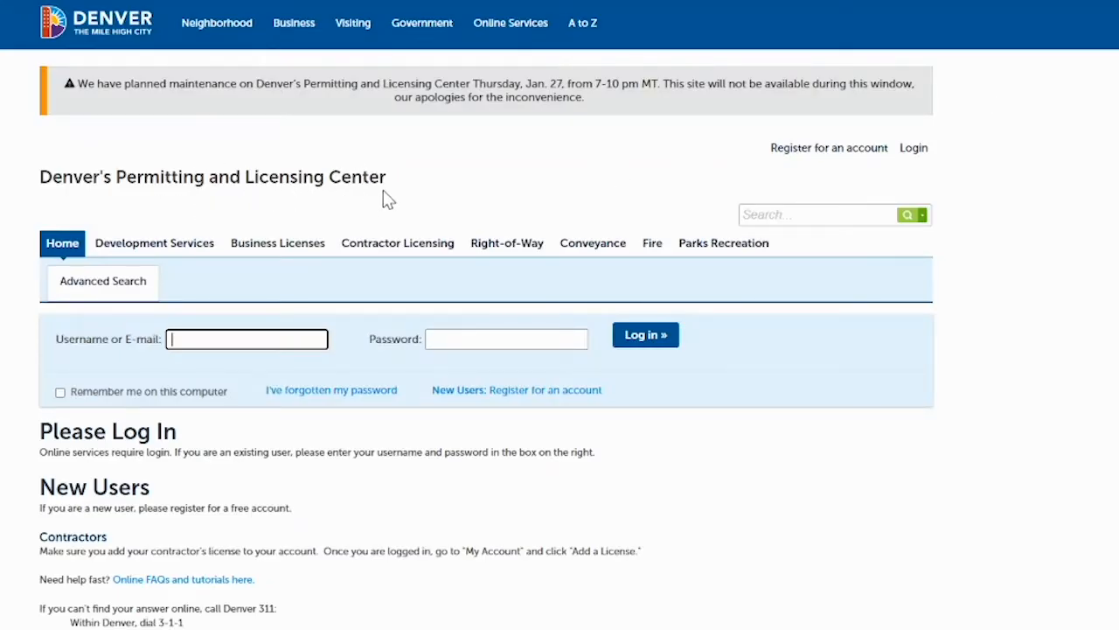
Sign in to the training account using the saved e-mail suggestion and the account password.
click(248, 338)
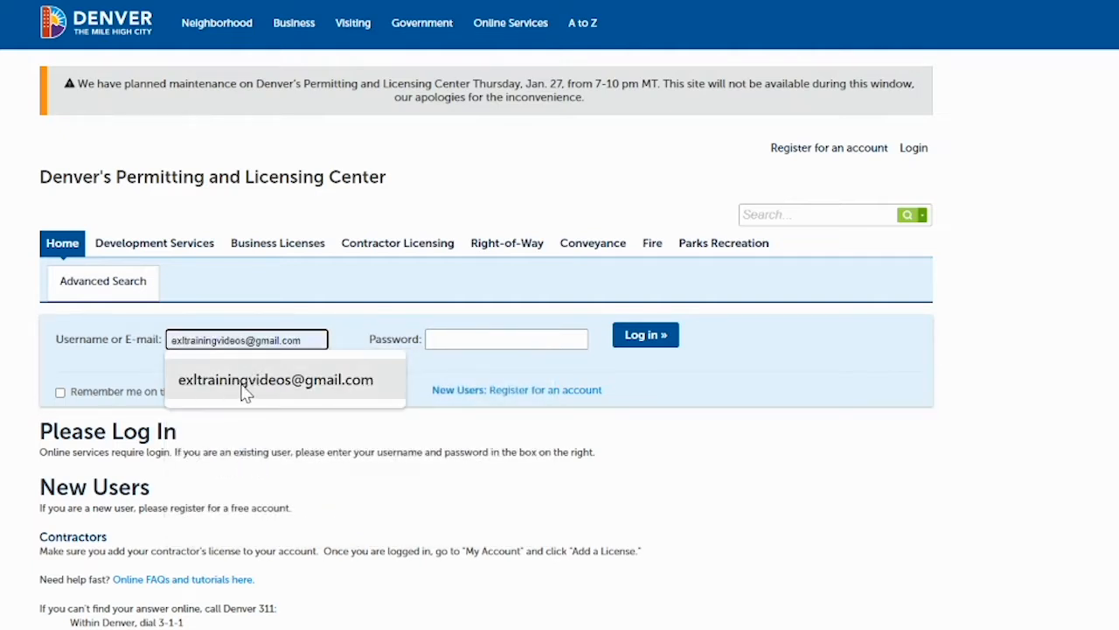
click(243, 384)
click(468, 341)
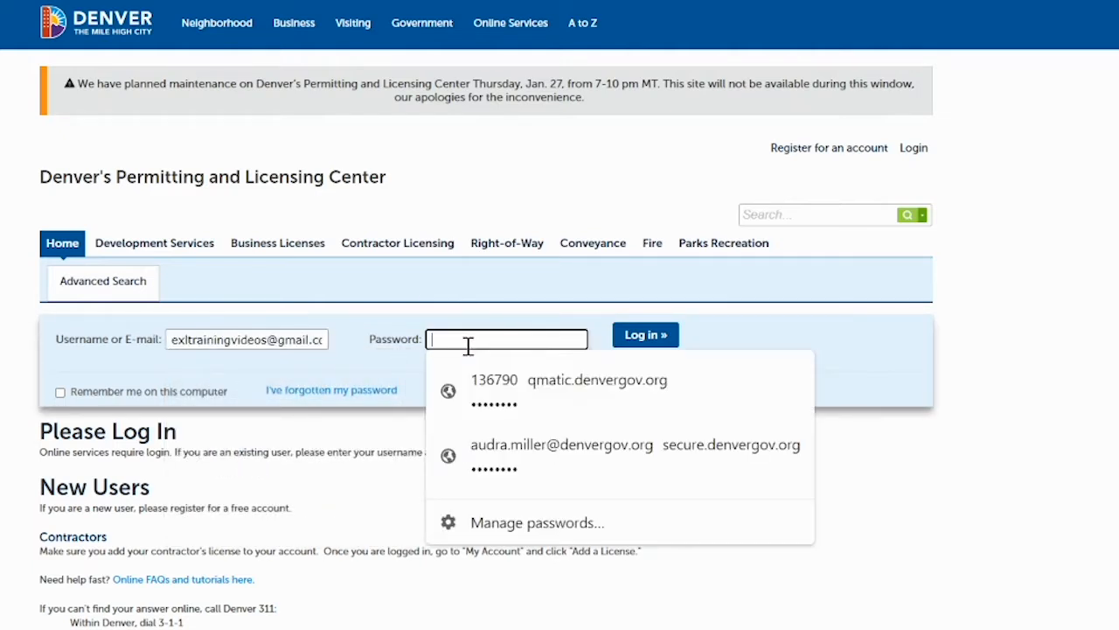
text(••••••••••)
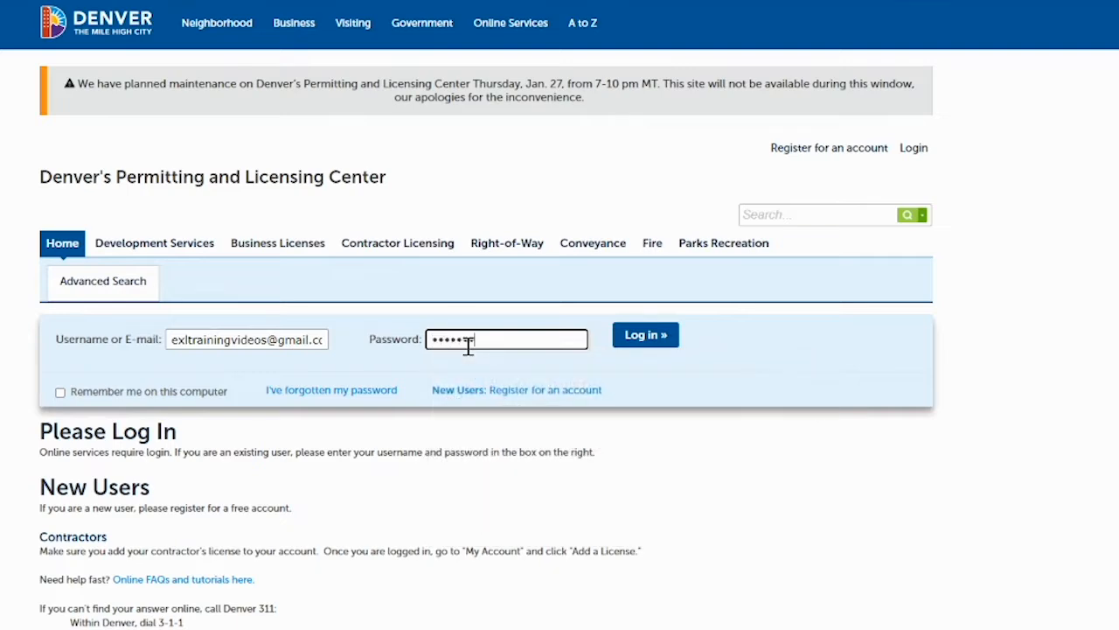
click(642, 337)
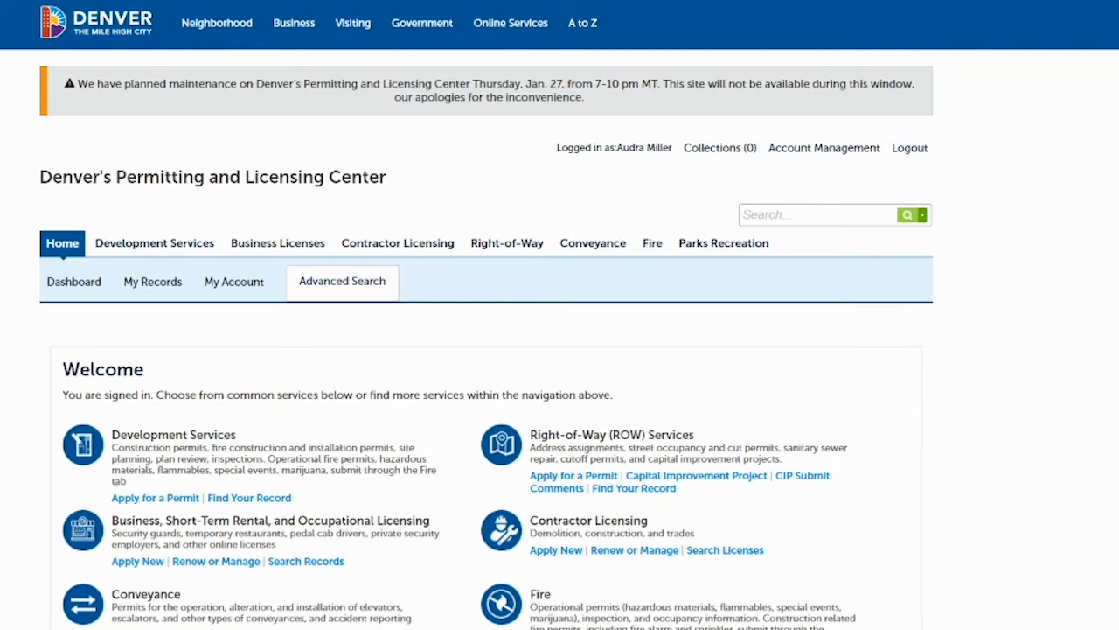
scroll(553, 340, down, 2)
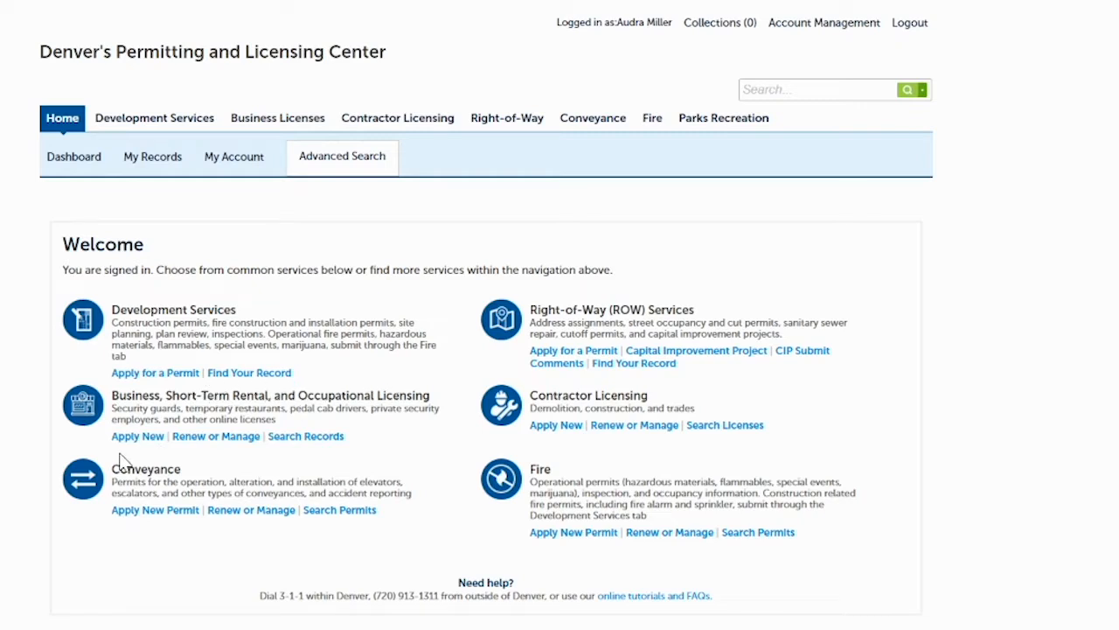
Choose Renew or Manage under Business, Short-Term Rental, and Occupational Licensing to list the six records.
click(225, 437)
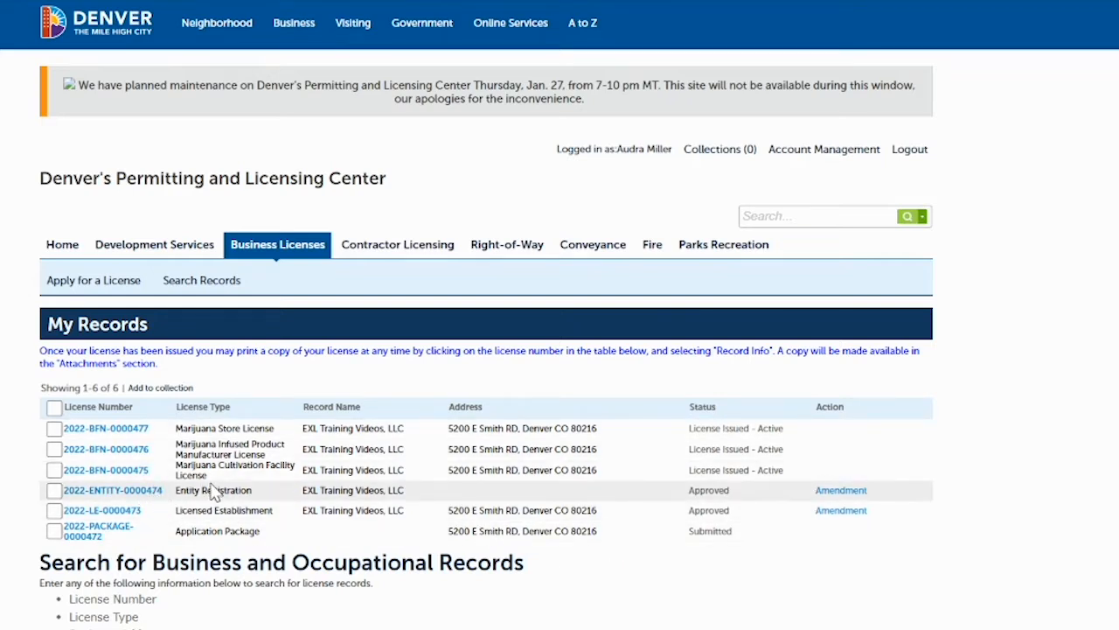
click(838, 491)
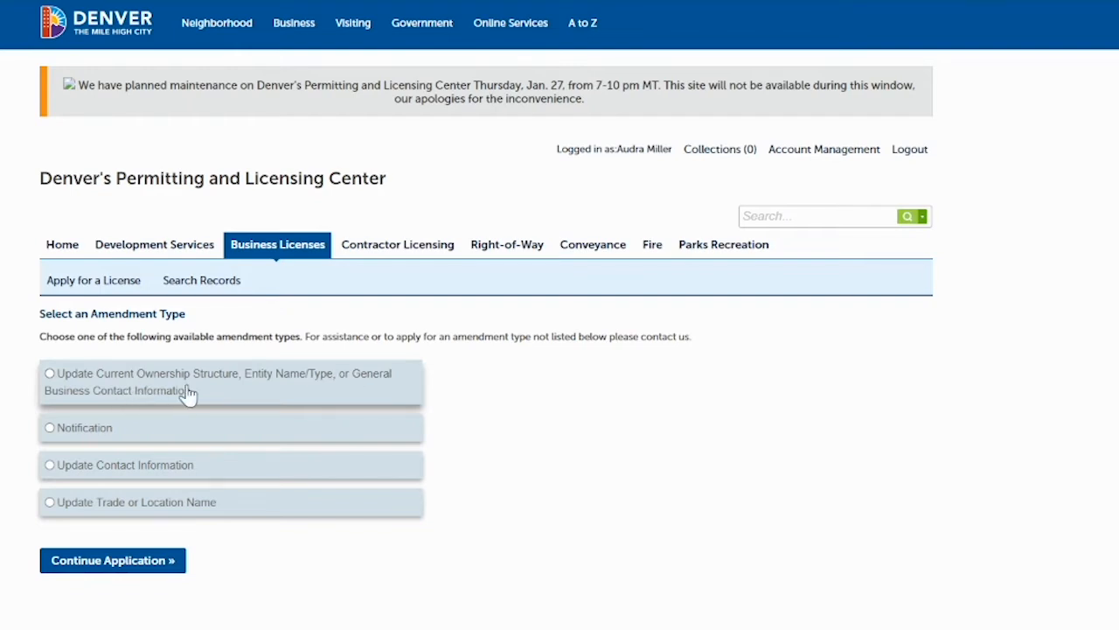
click(50, 374)
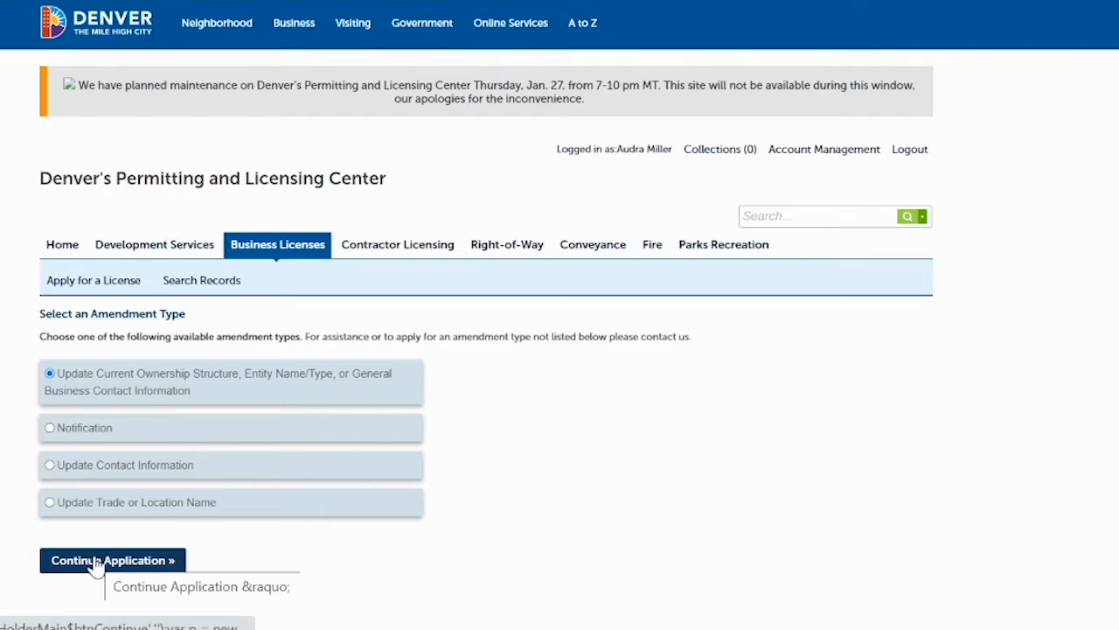
click(96, 562)
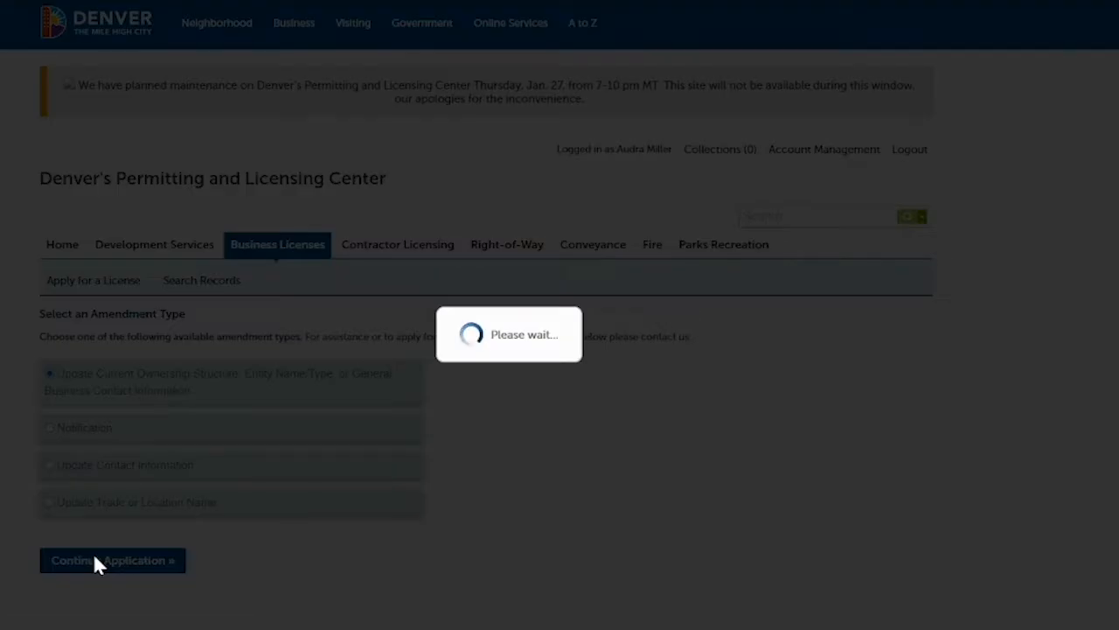
Read through the Entity Update Amendment requirements overview and continue the application.
scroll(560, 349, down, 4)
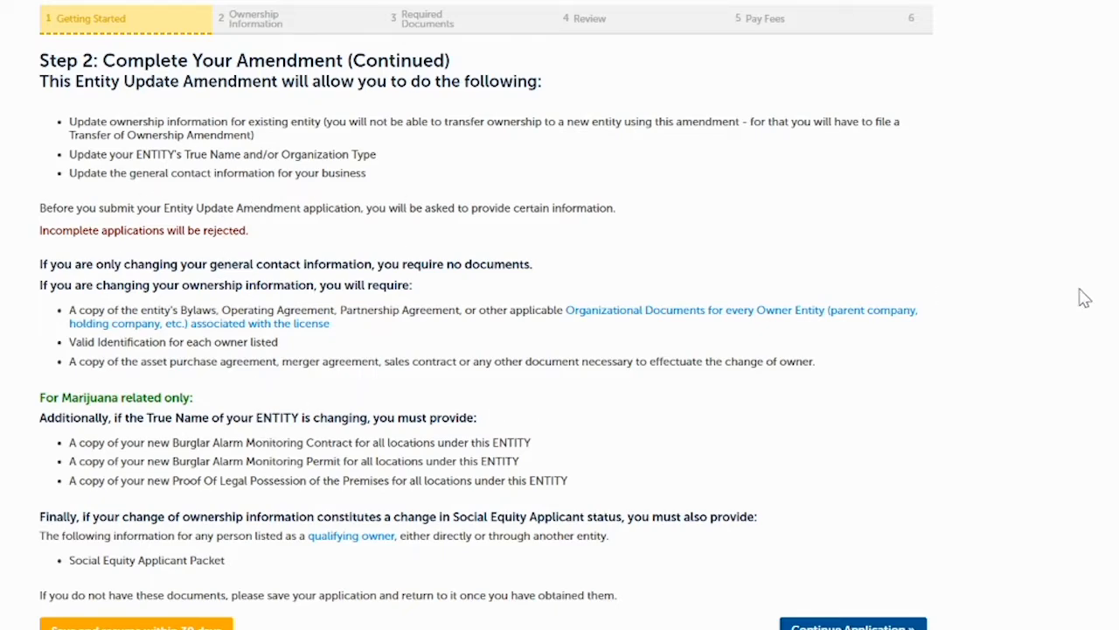
scroll(974, 437, down, 1)
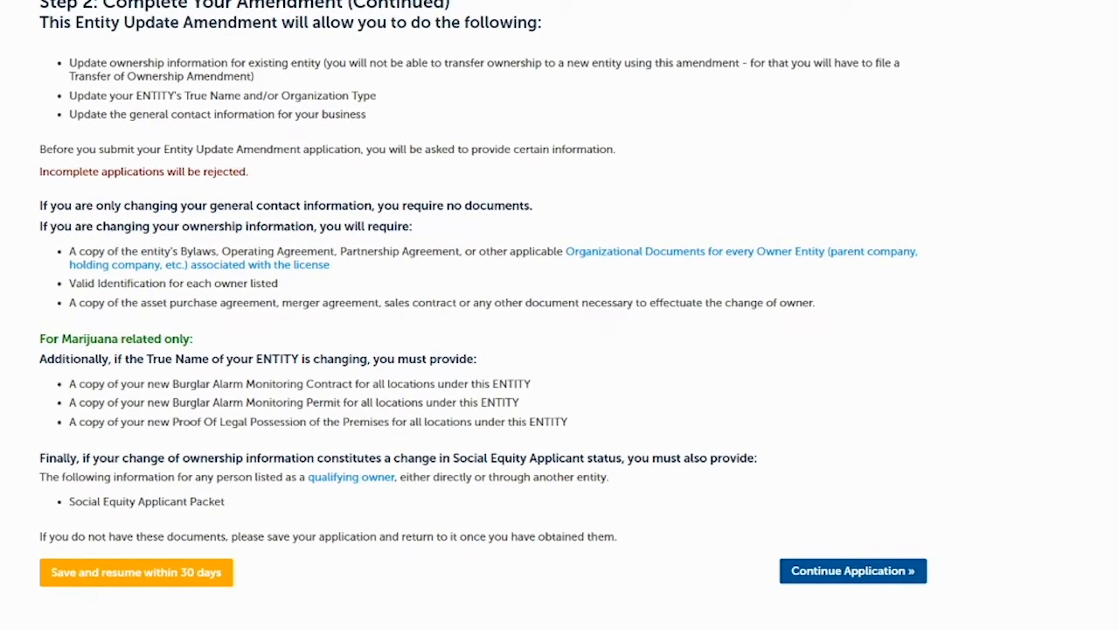
click(826, 573)
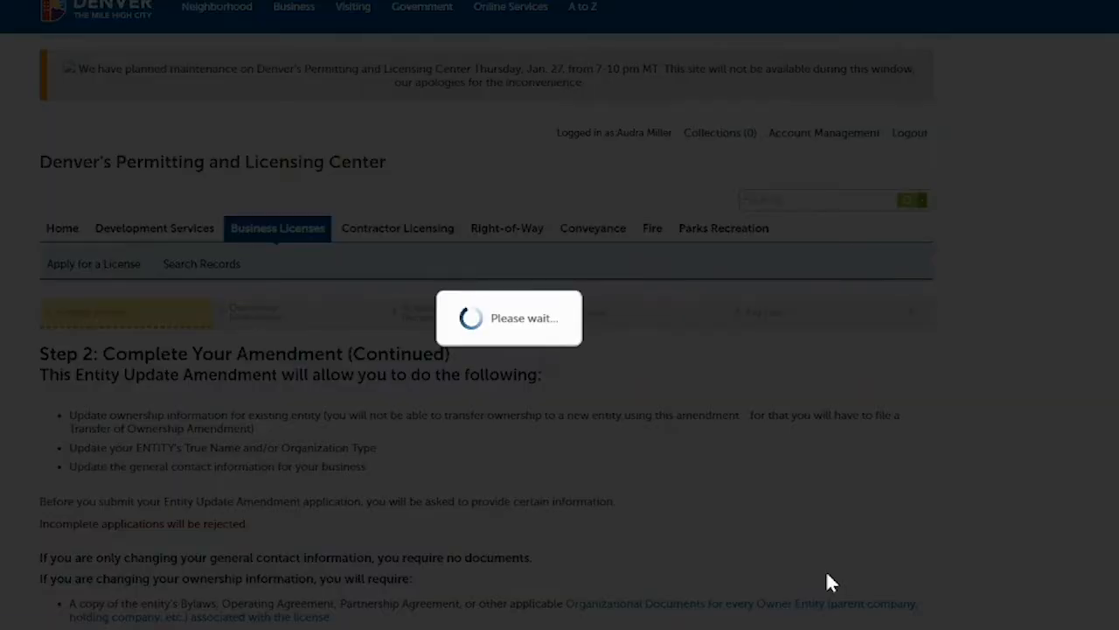
Answer Yes only to updating ownership information, No to the other two, and continue.
scroll(826, 559, down, 3)
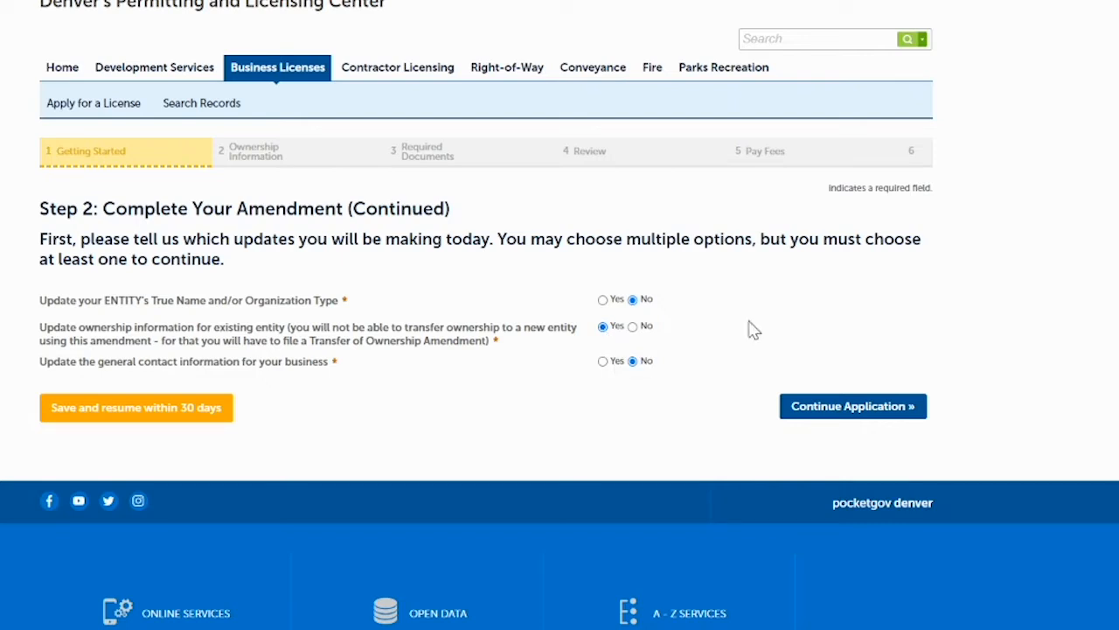
click(824, 409)
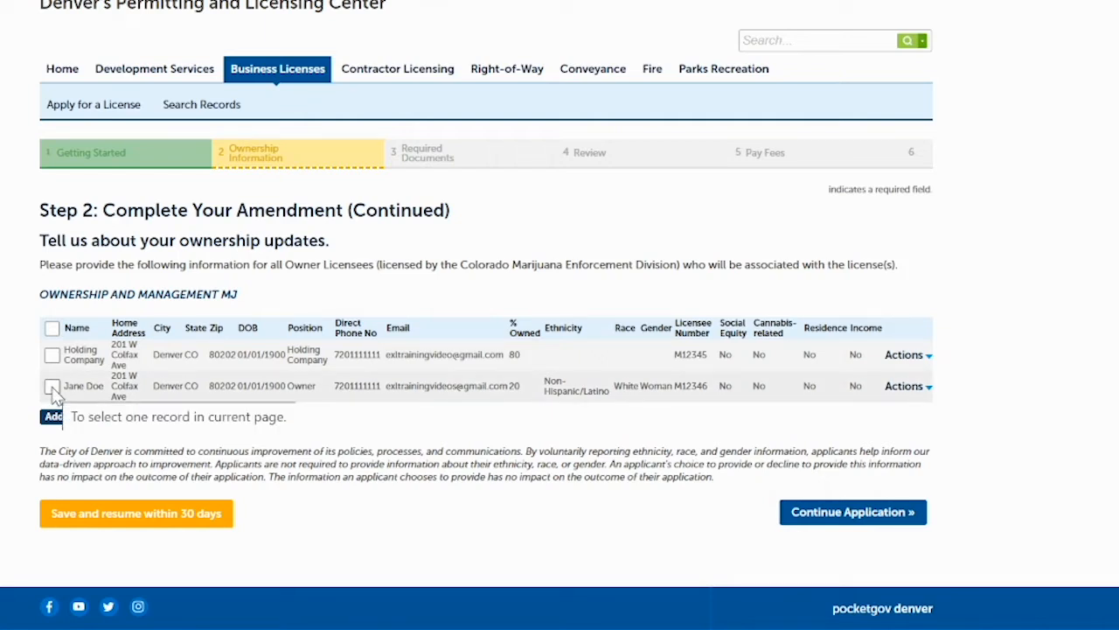
Tick both the Holding Company row and the individual owner row in the Ownership and Management MJ table.
click(51, 355)
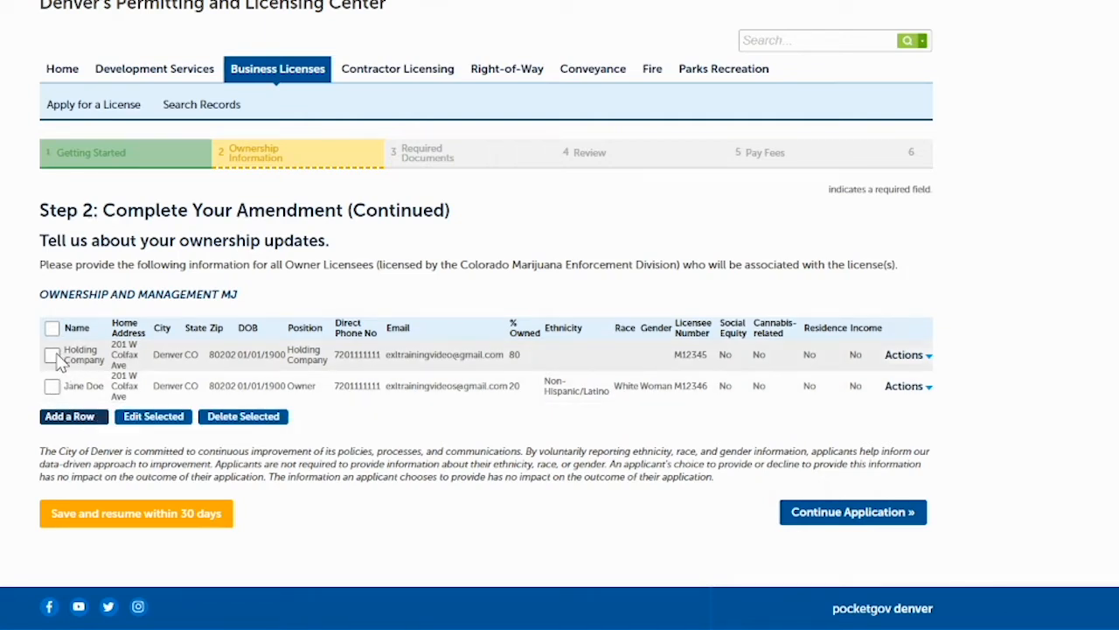
click(52, 387)
Change the Holding Company's share from 80% to 90% and the second owner's share from 20% to 10%, then submit.
click(157, 417)
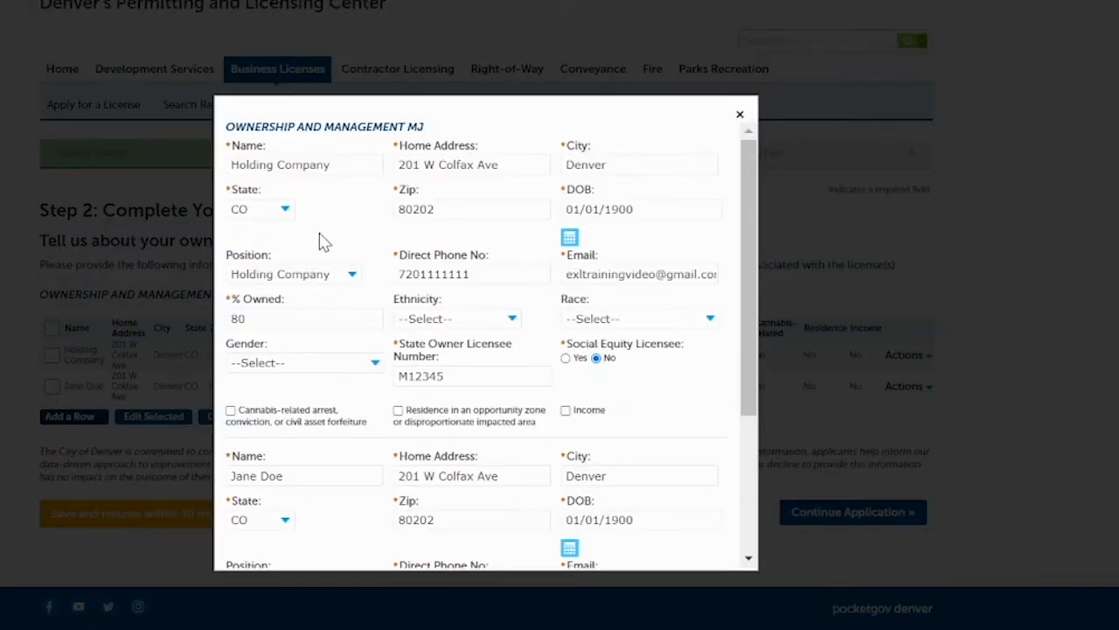
click(273, 316)
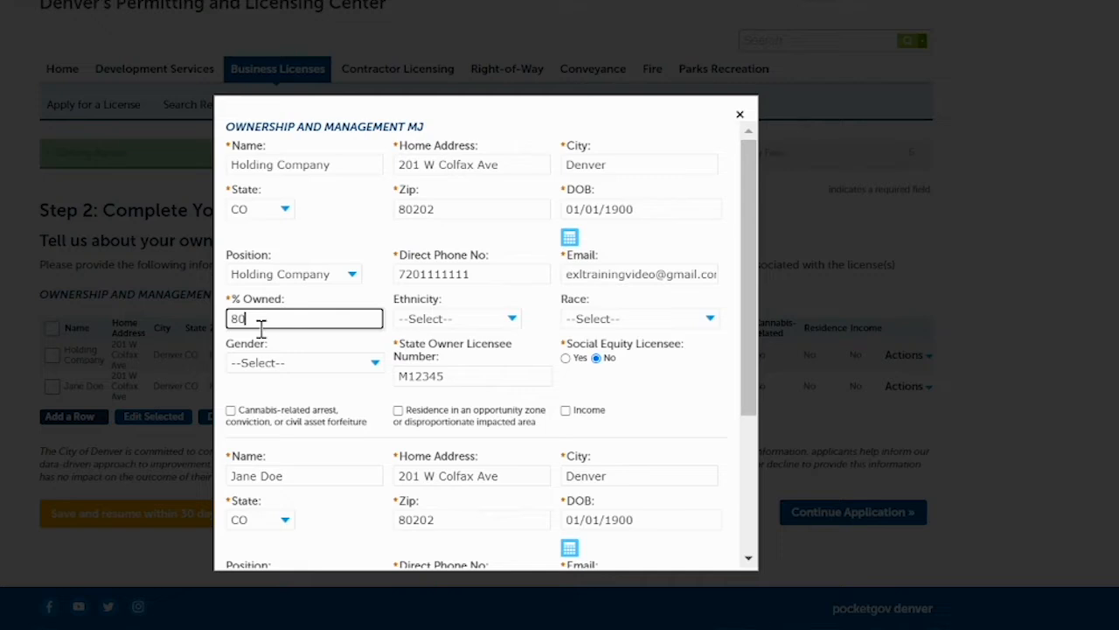
key(BackSpace)
key(BackSpace)
text(90)
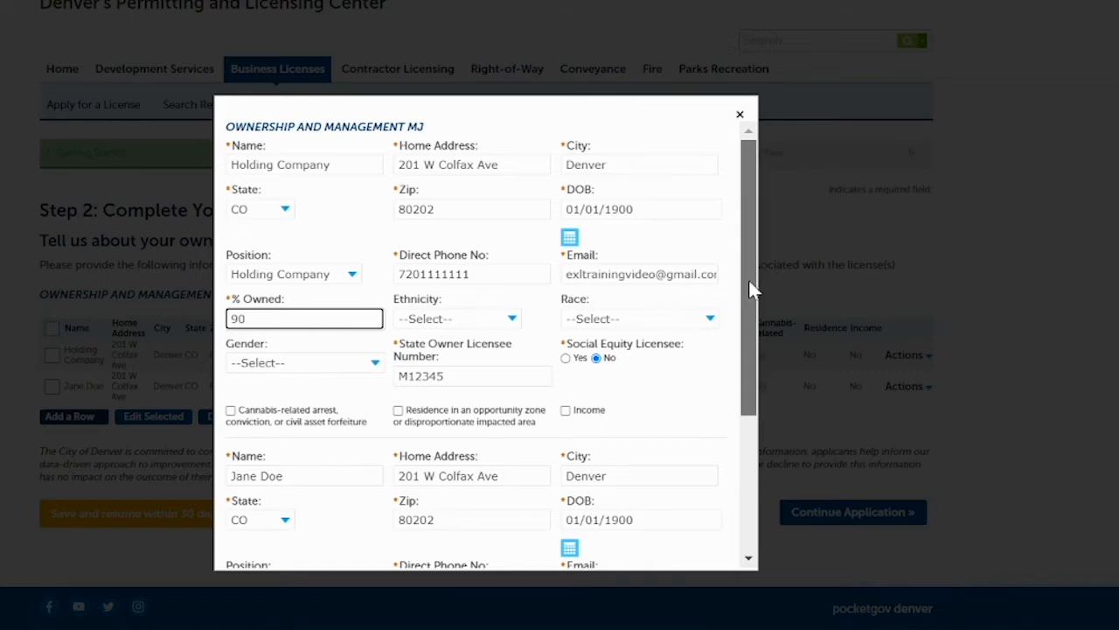
drag(750, 289, 757, 367)
double_click(271, 511)
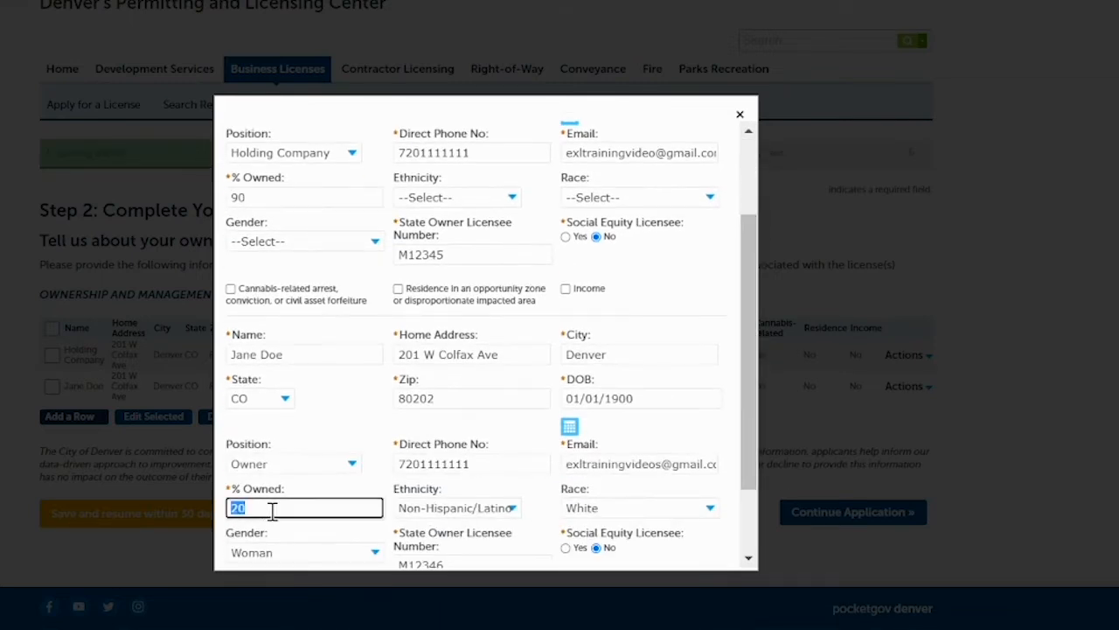
text(10)
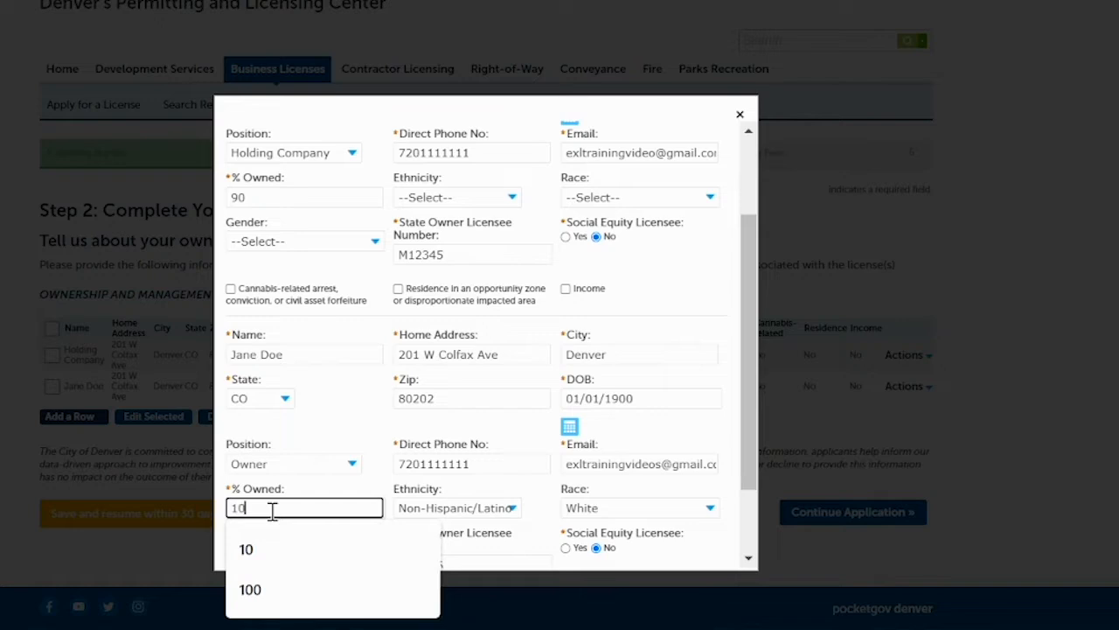
click(693, 282)
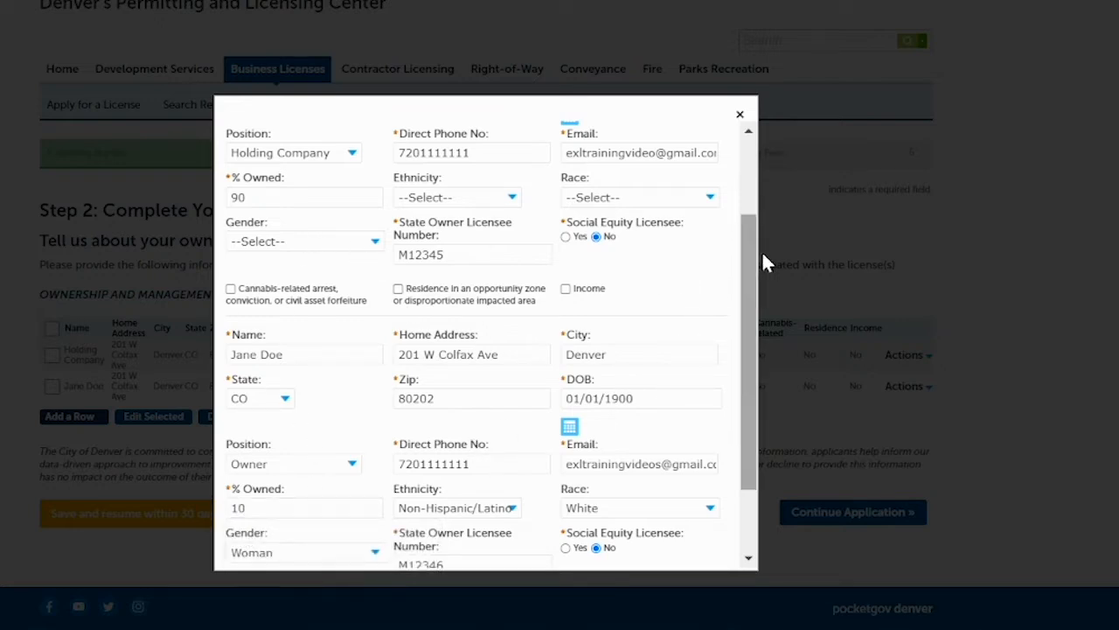
drag(745, 274, 755, 370)
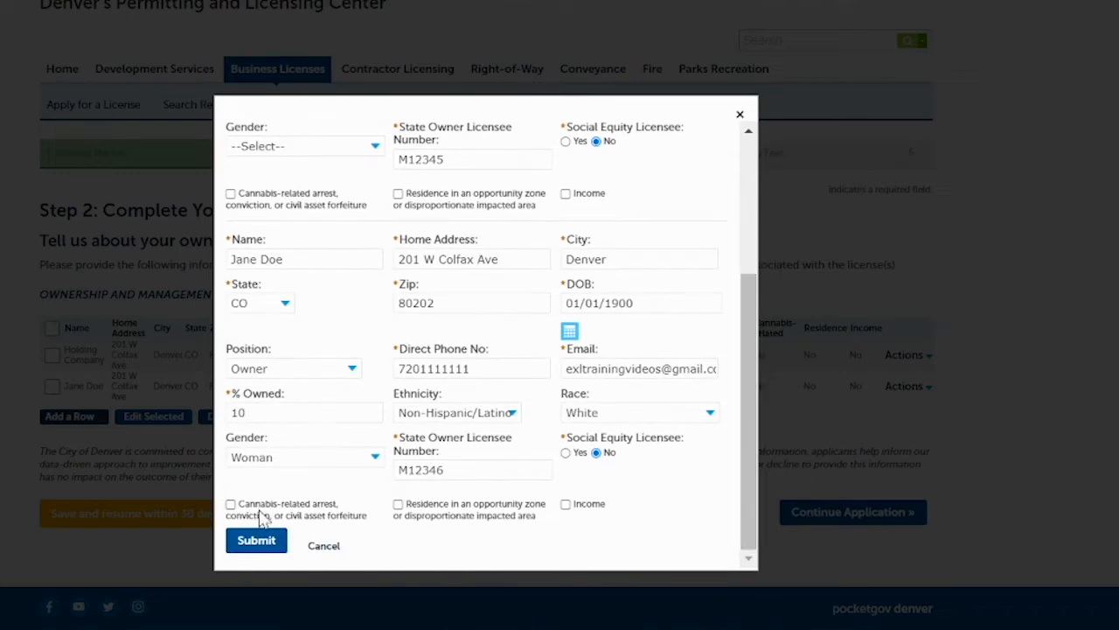
click(256, 542)
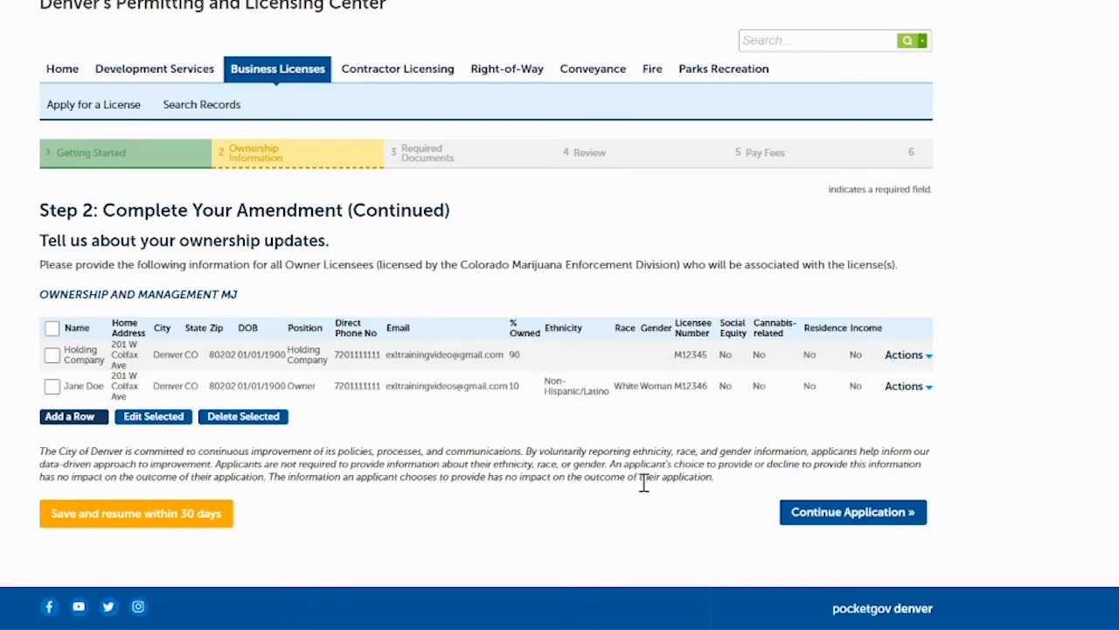
Continue to the Social Equity Applicant question and proceed with it answered No.
click(821, 515)
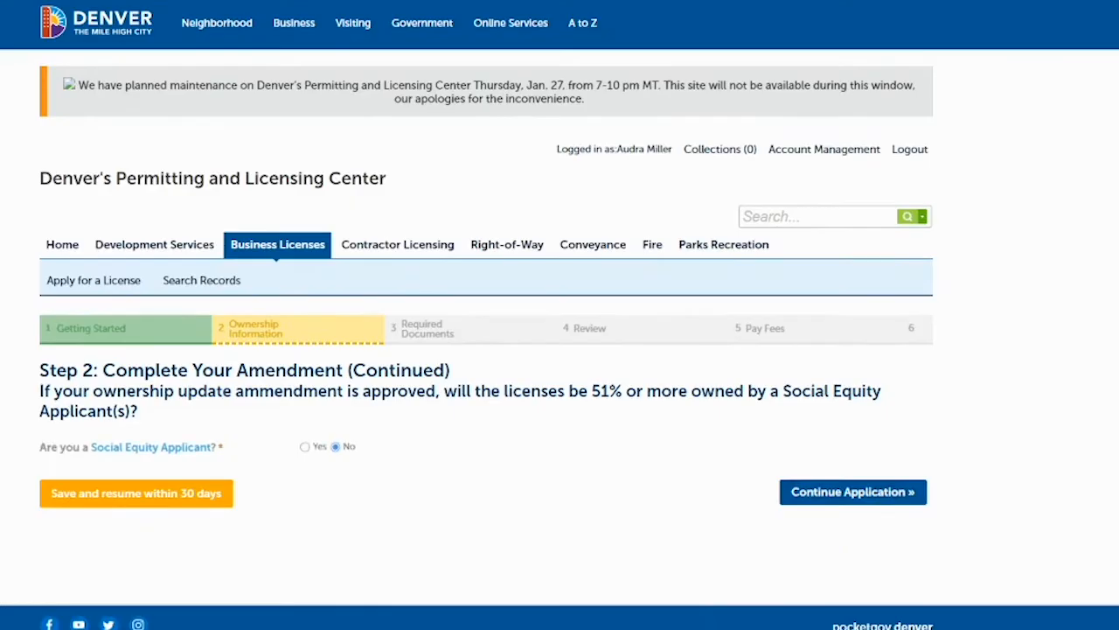
scroll(735, 284, down, 2)
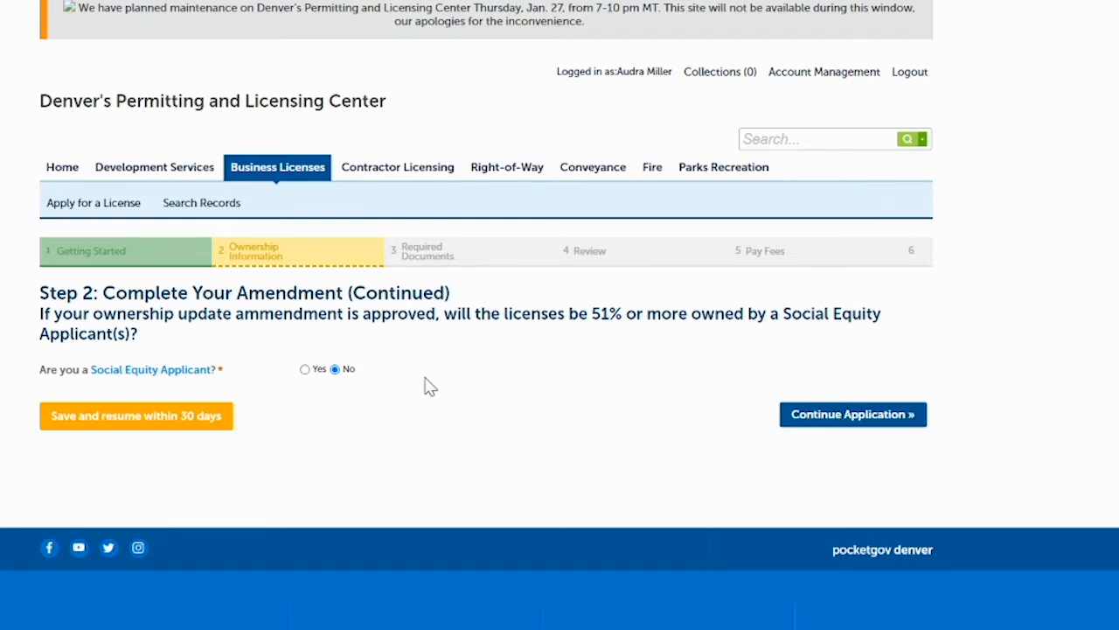
click(826, 418)
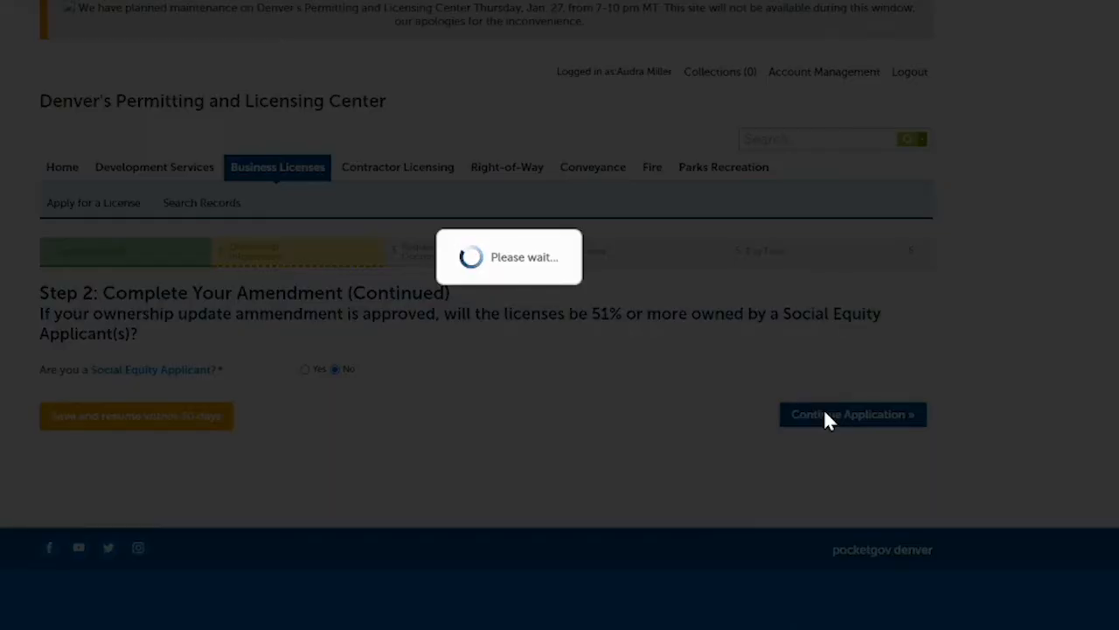
Scroll down the Required Documents page to review the three documents awaiting upload.
scroll(559, 315, down, 3)
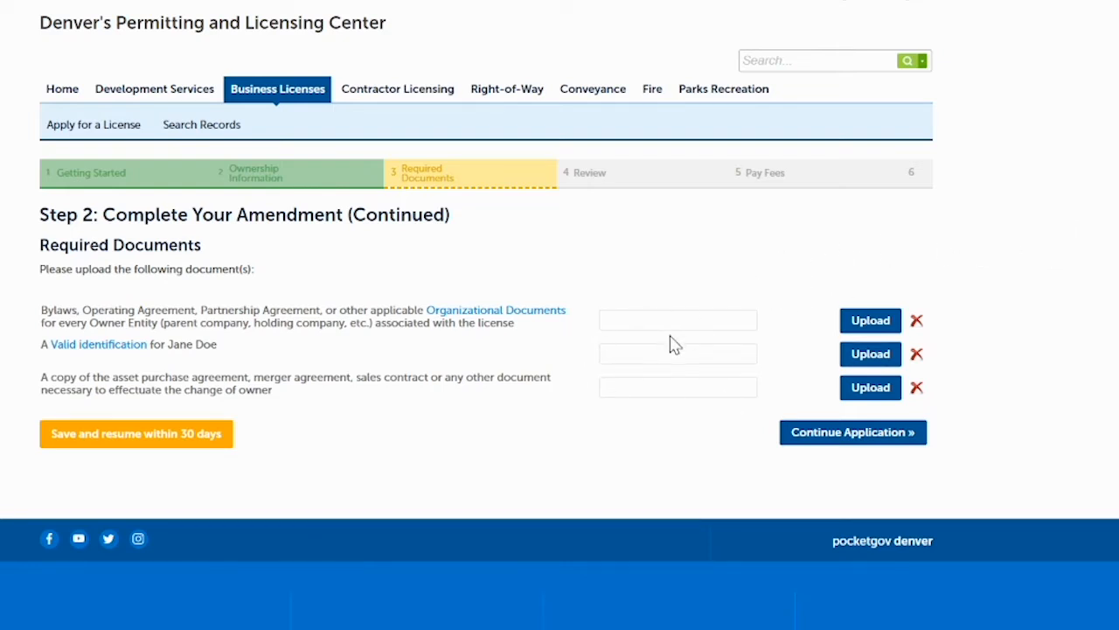
Upload Organizational_Docs.pdf, ValidID.pdf and Purchase Agreement.pdf to their respective required-document slots.
click(870, 322)
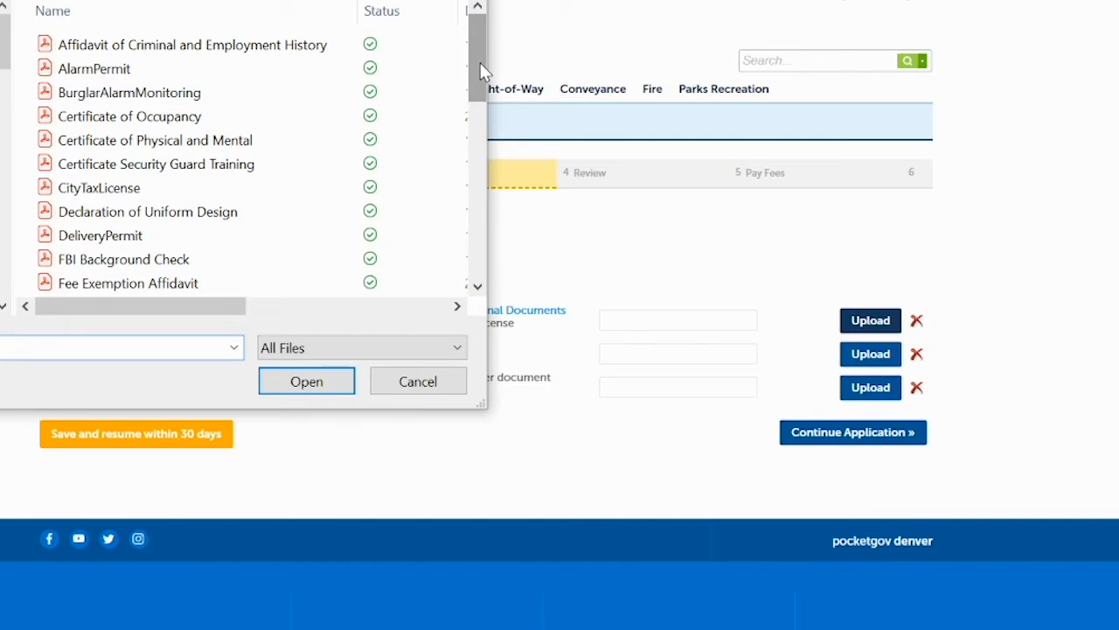
drag(483, 73, 487, 216)
click(140, 134)
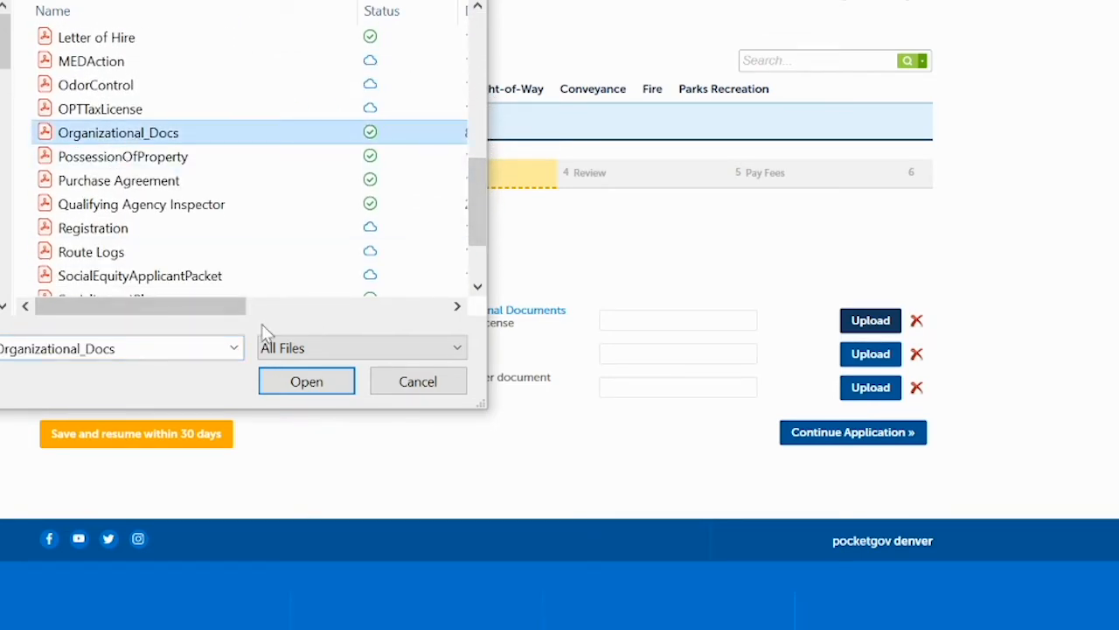
click(306, 382)
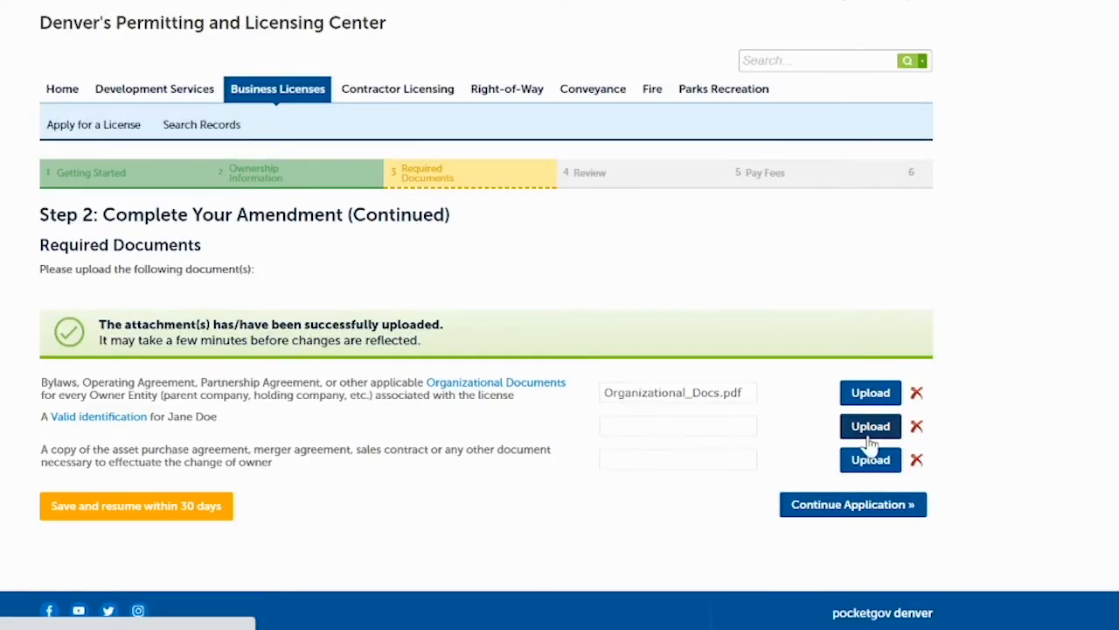
click(861, 431)
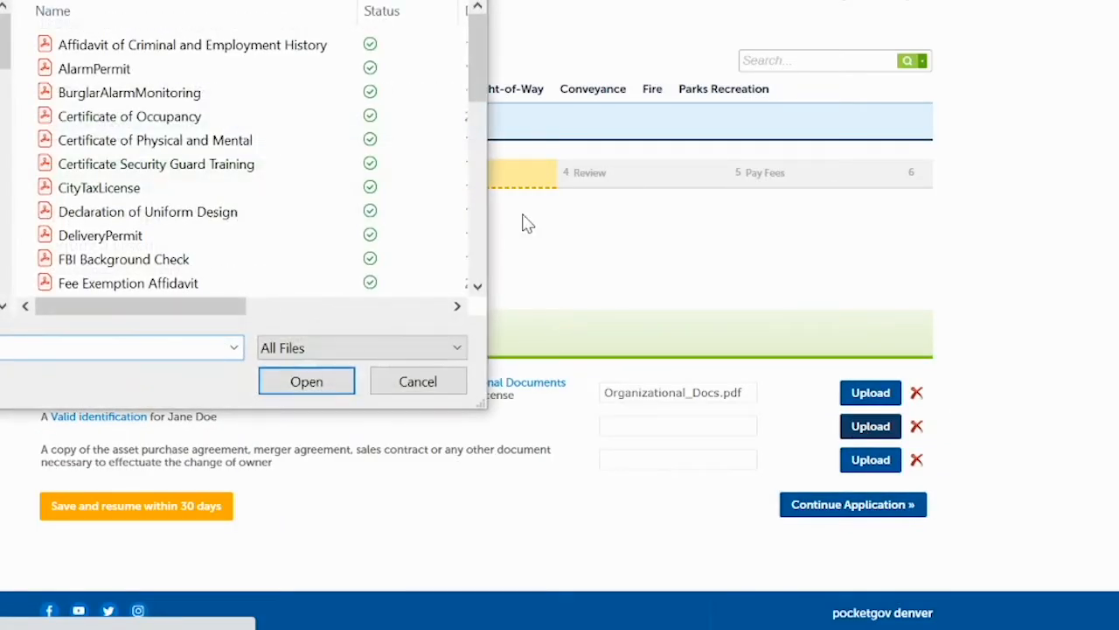
drag(477, 94, 480, 280)
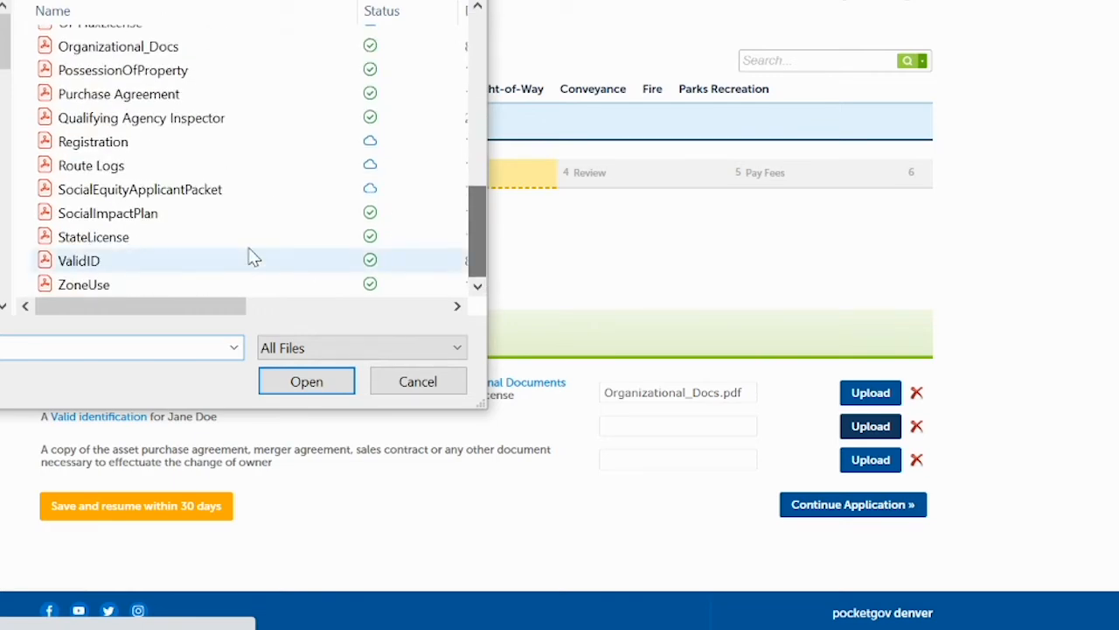
click(214, 267)
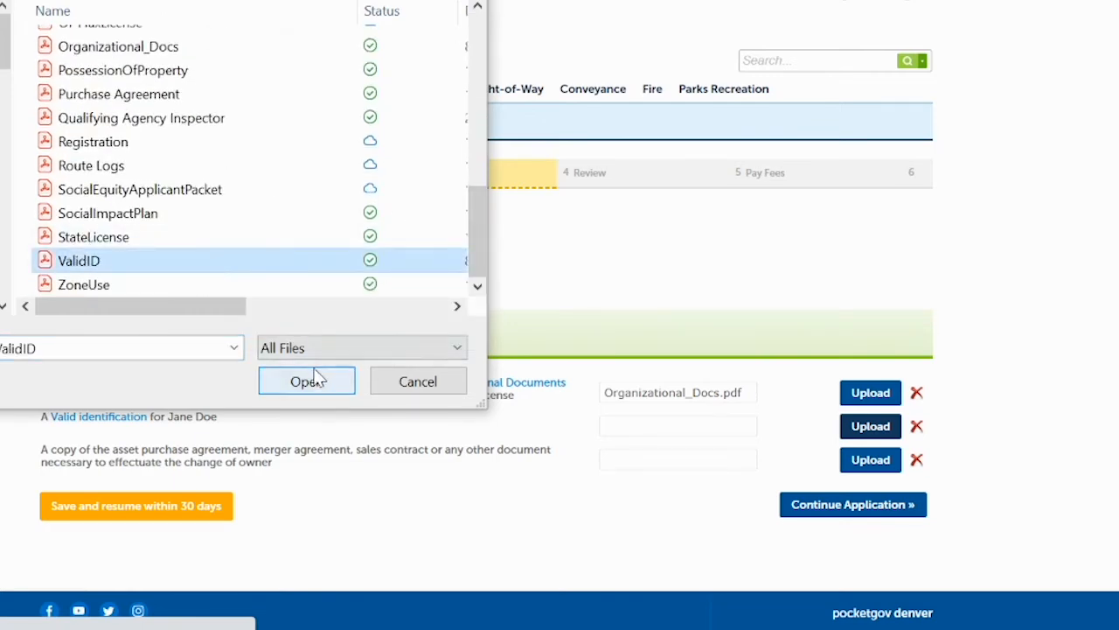
click(318, 378)
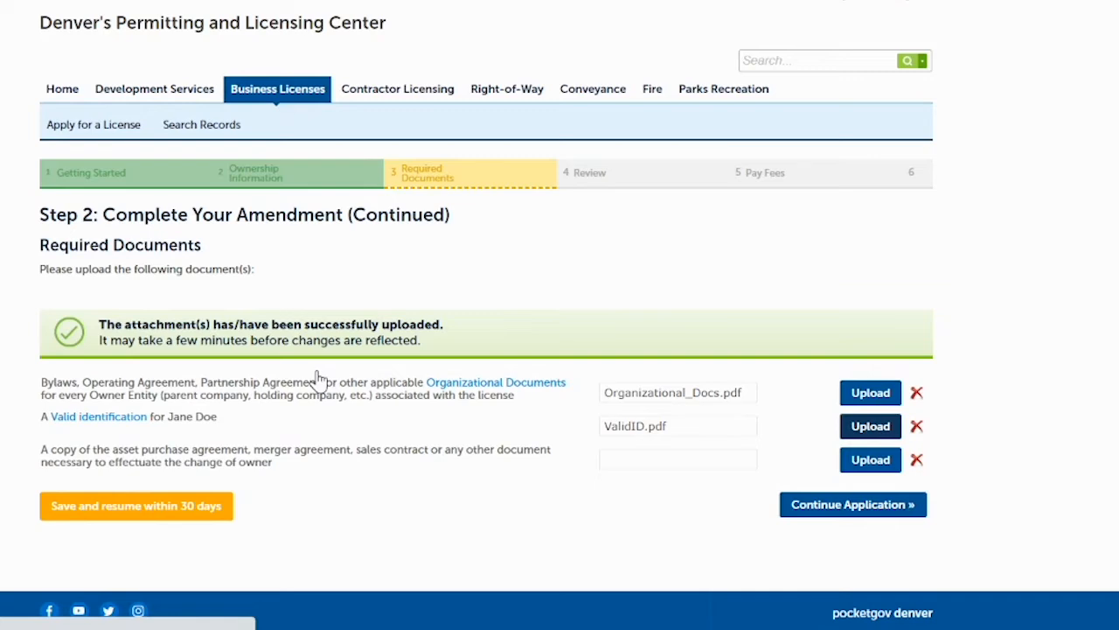
click(865, 460)
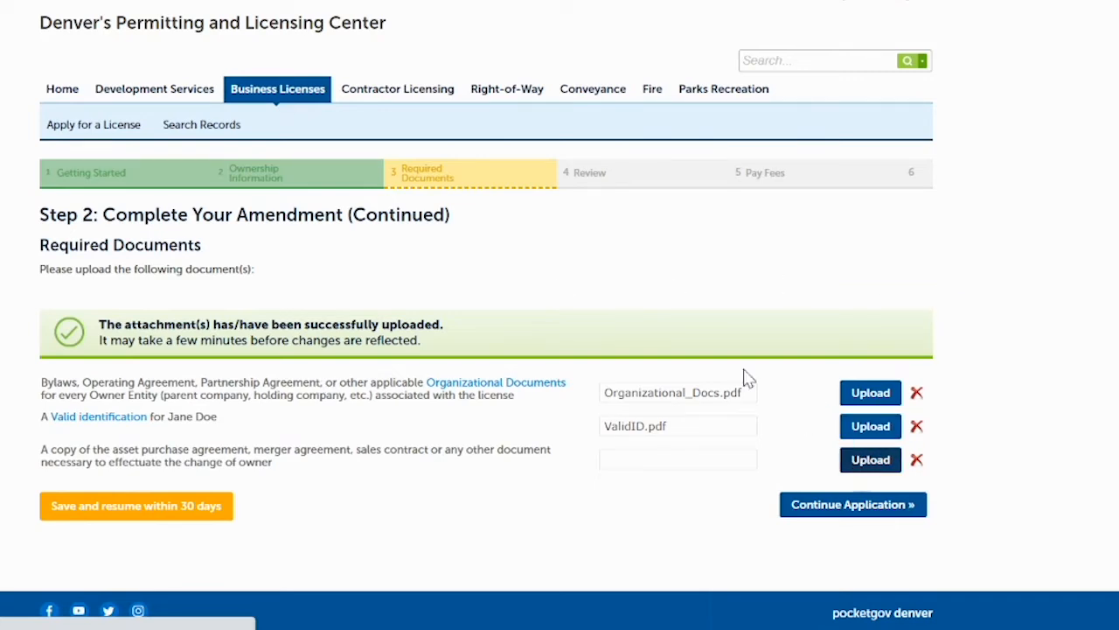
drag(477, 74, 482, 254)
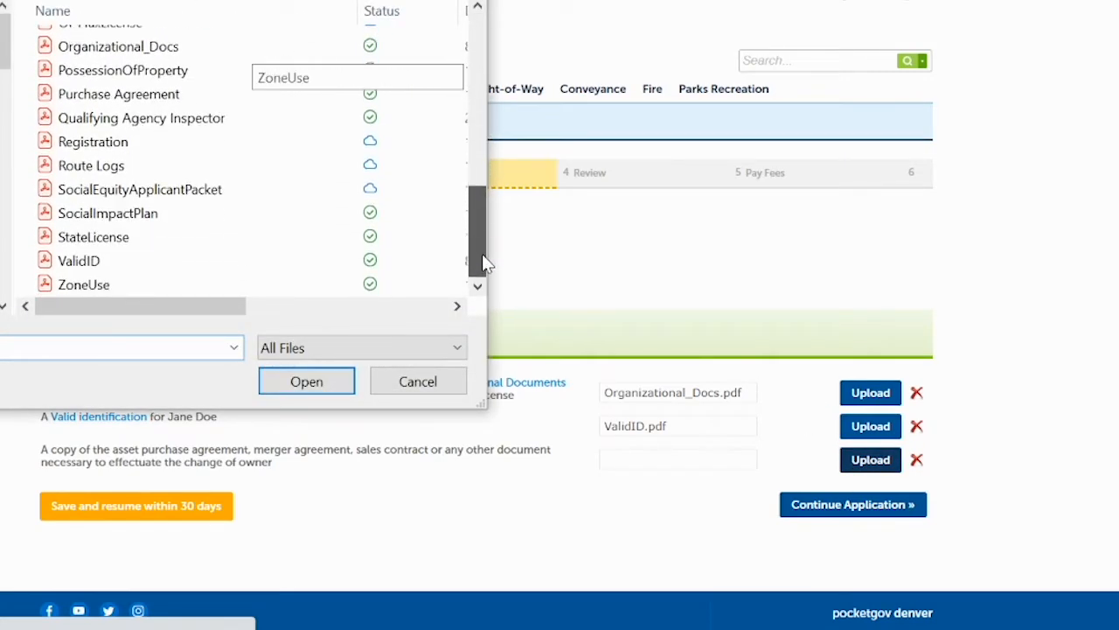
click(145, 94)
click(308, 382)
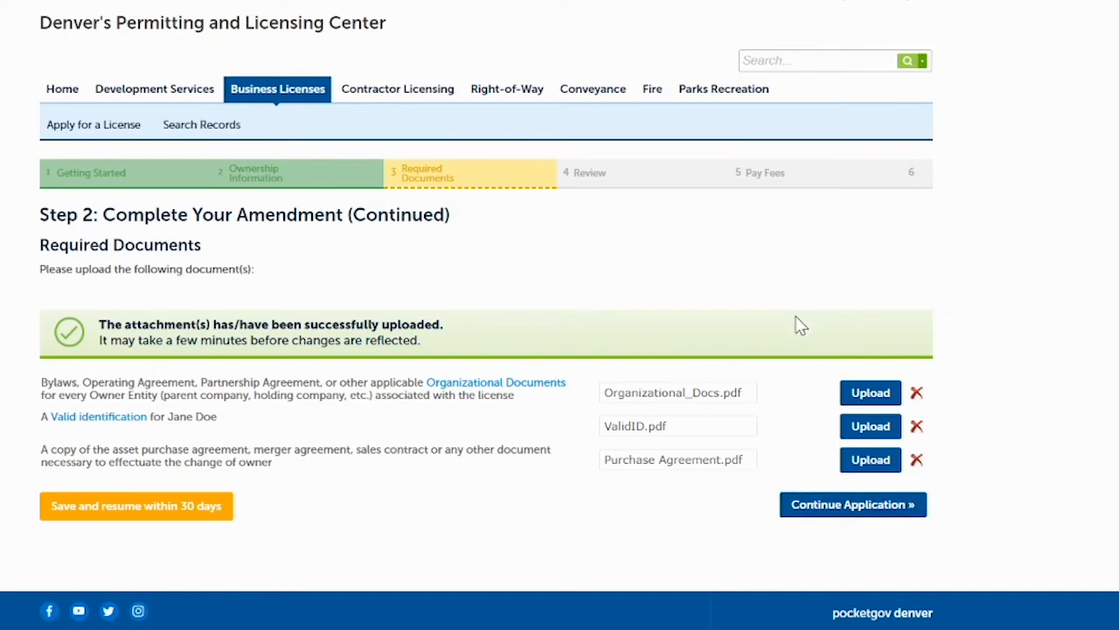
On the review page, check the three required documents and agree to the perjury certification.
click(849, 507)
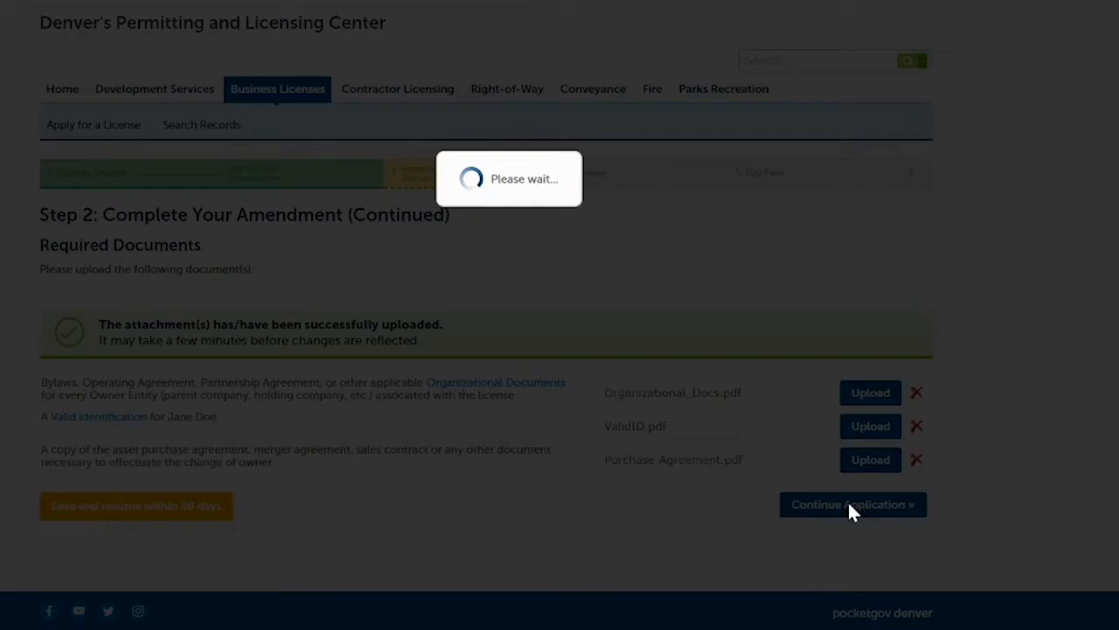
scroll(847, 500, down, 3)
scroll(486, 349, down, 4)
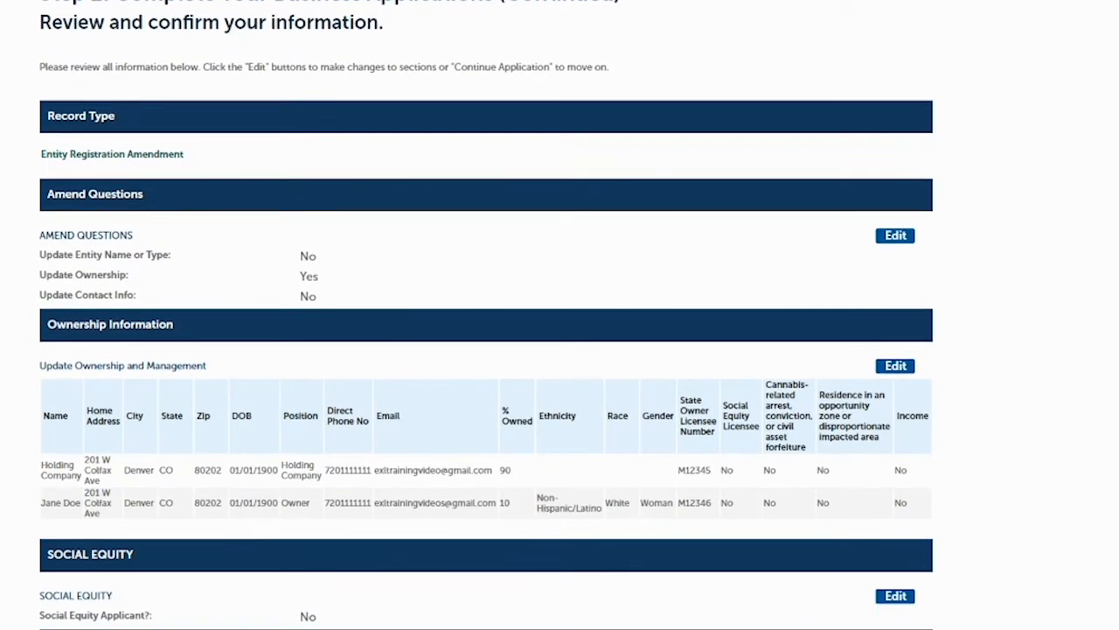
scroll(486, 314, down, 3)
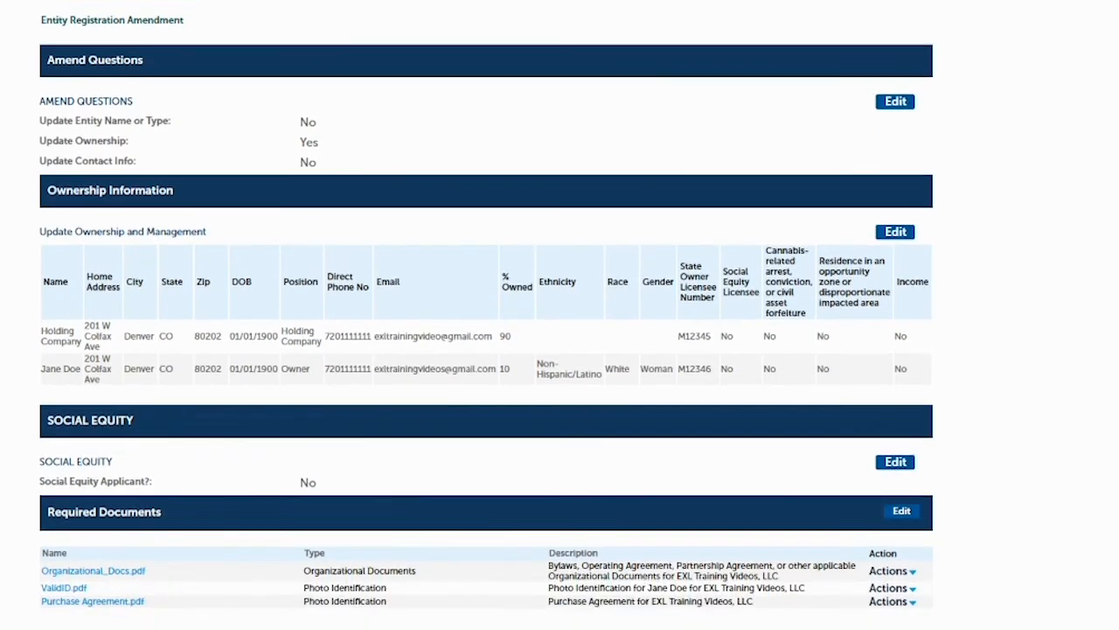
scroll(486, 315, down, 3)
scroll(487, 315, up, 3)
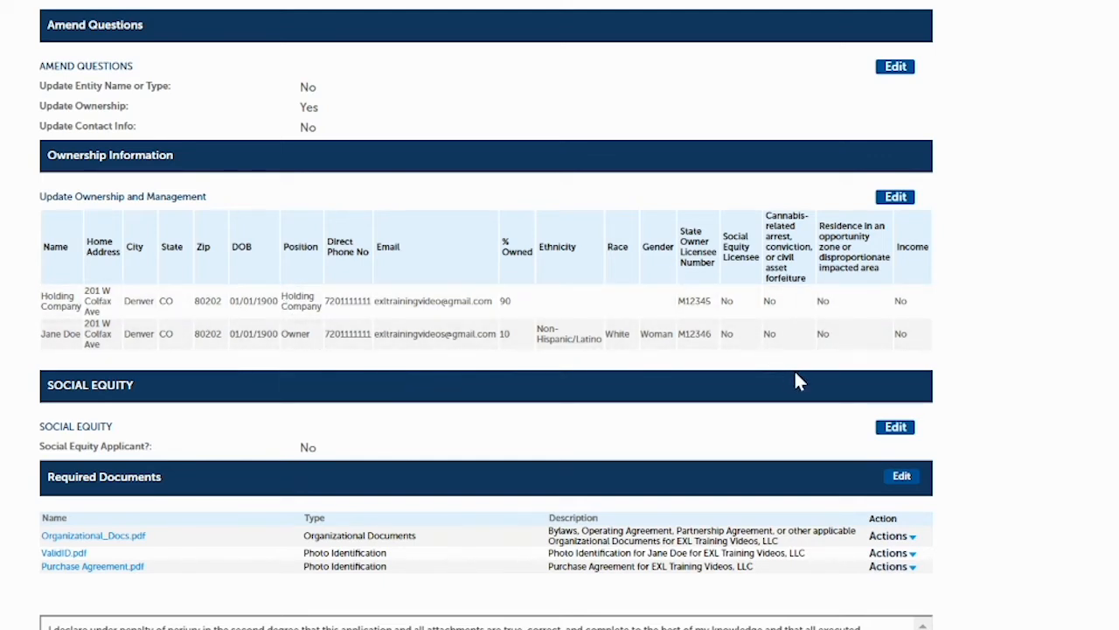
scroll(376, 242, down, 3)
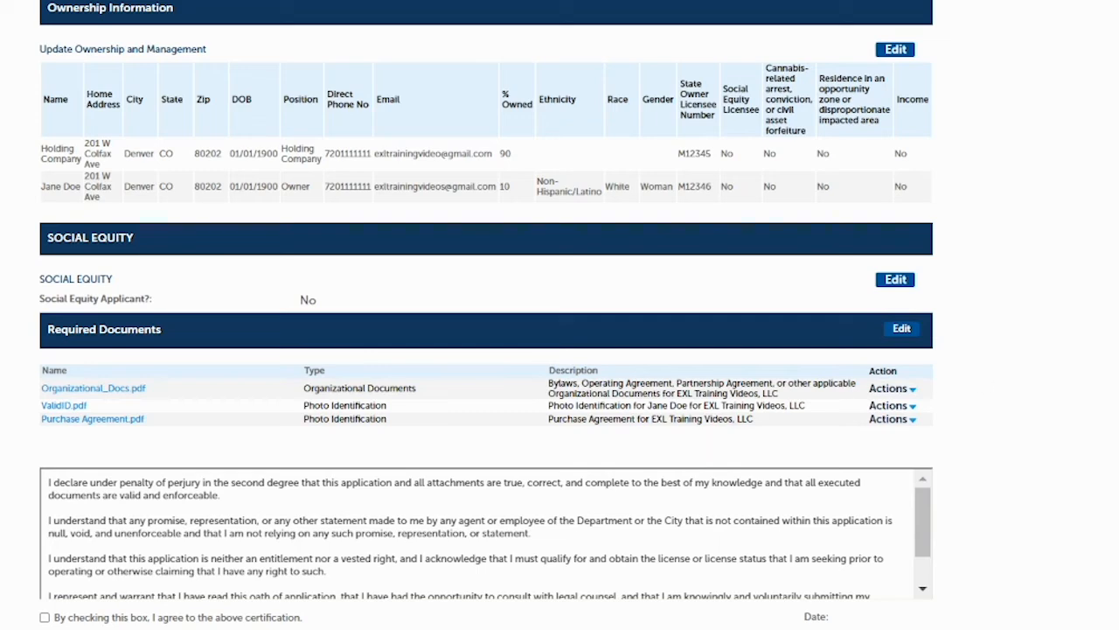
scroll(305, 327, down, 3)
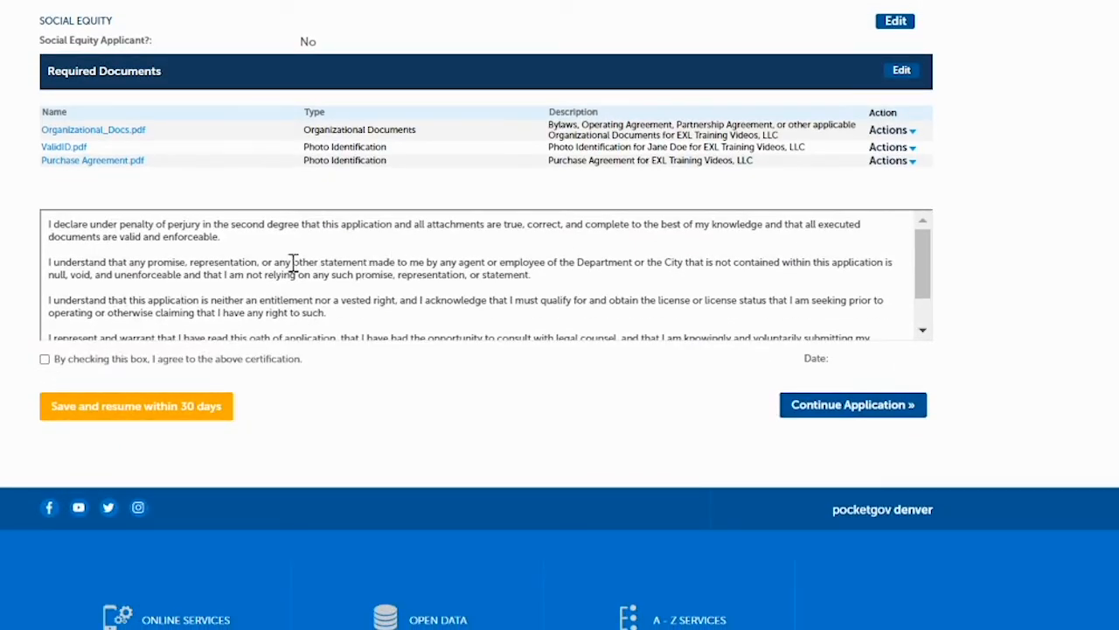
click(45, 360)
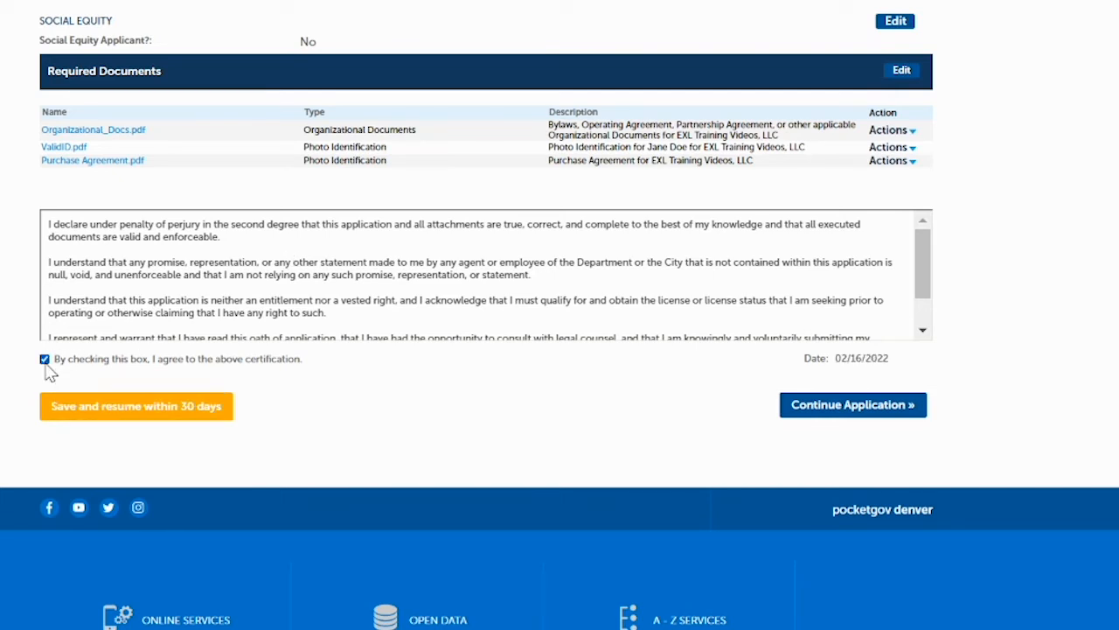
Submit the amendment, then pay fees due on the pending amendment in Business Licenses.
click(840, 406)
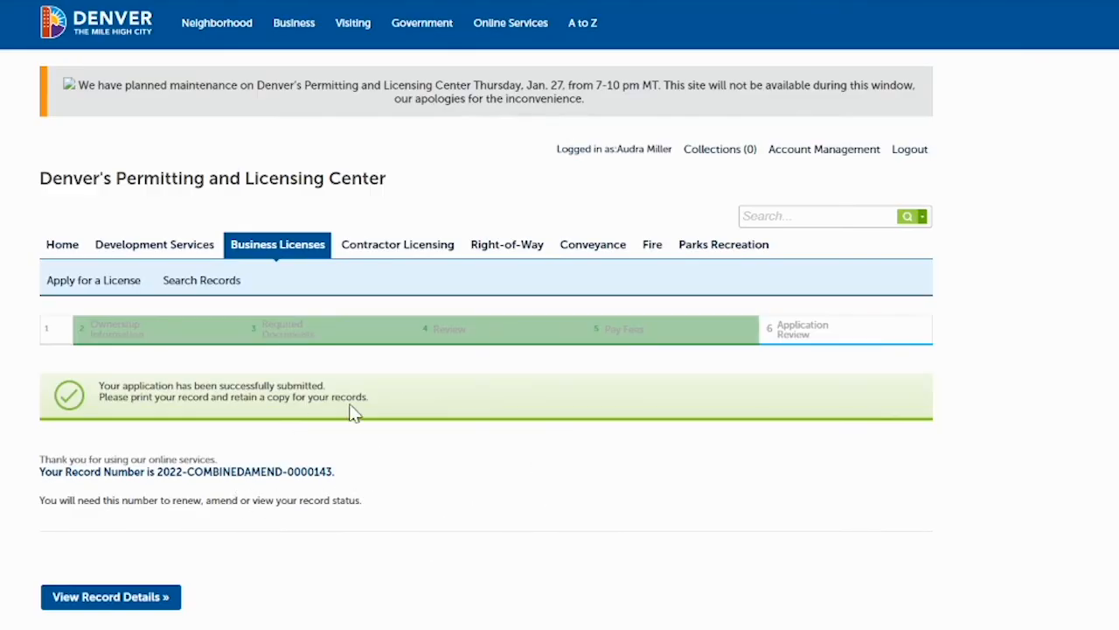
click(275, 251)
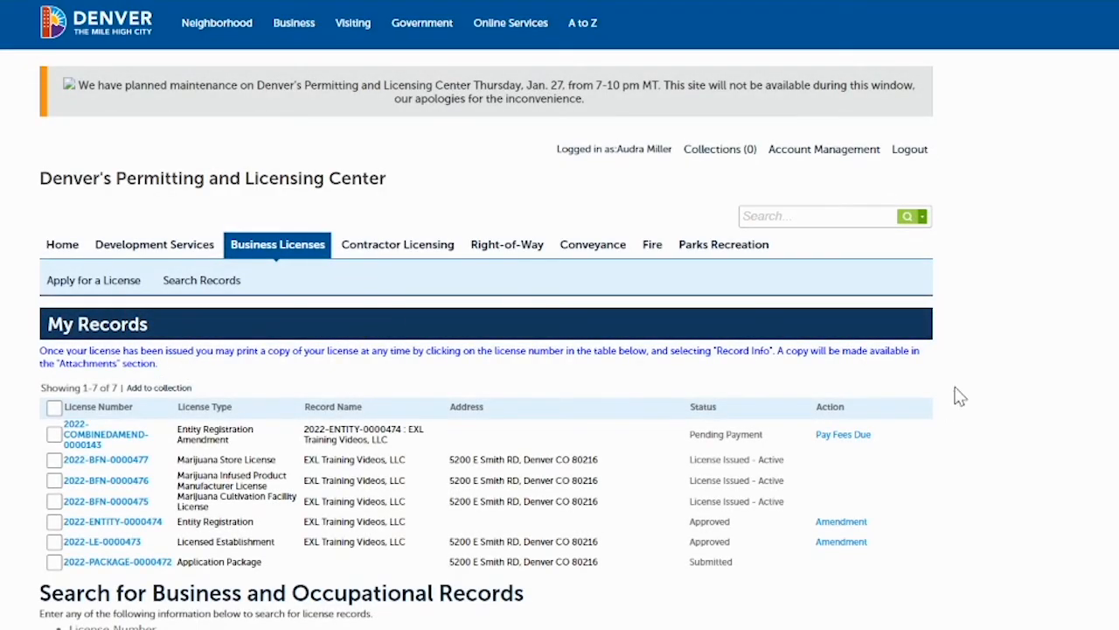
scroll(612, 242, down, 2)
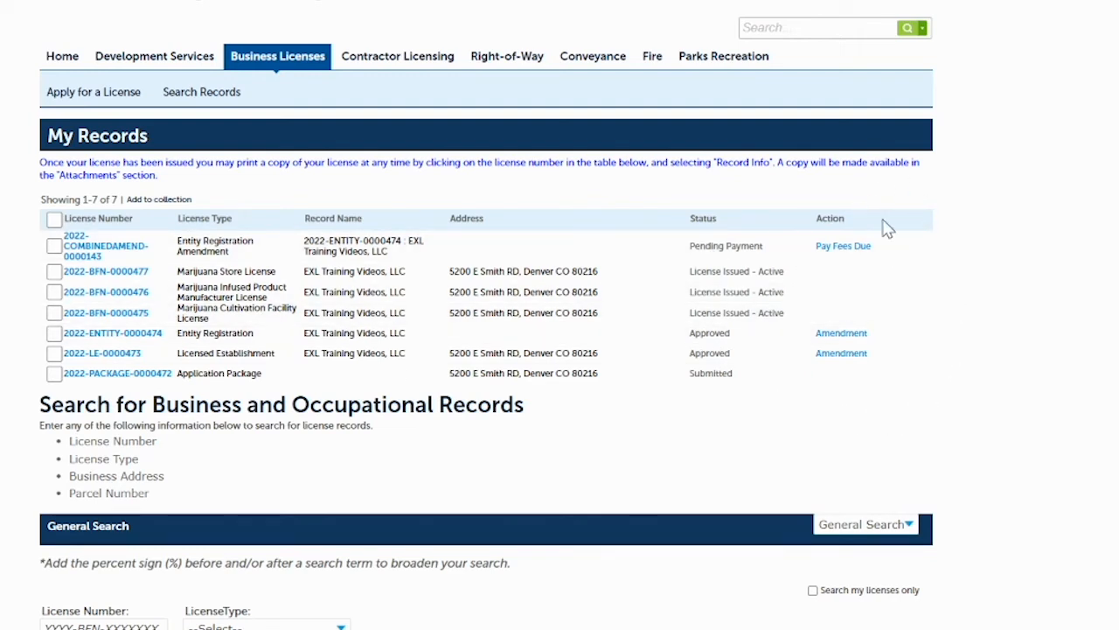
click(845, 248)
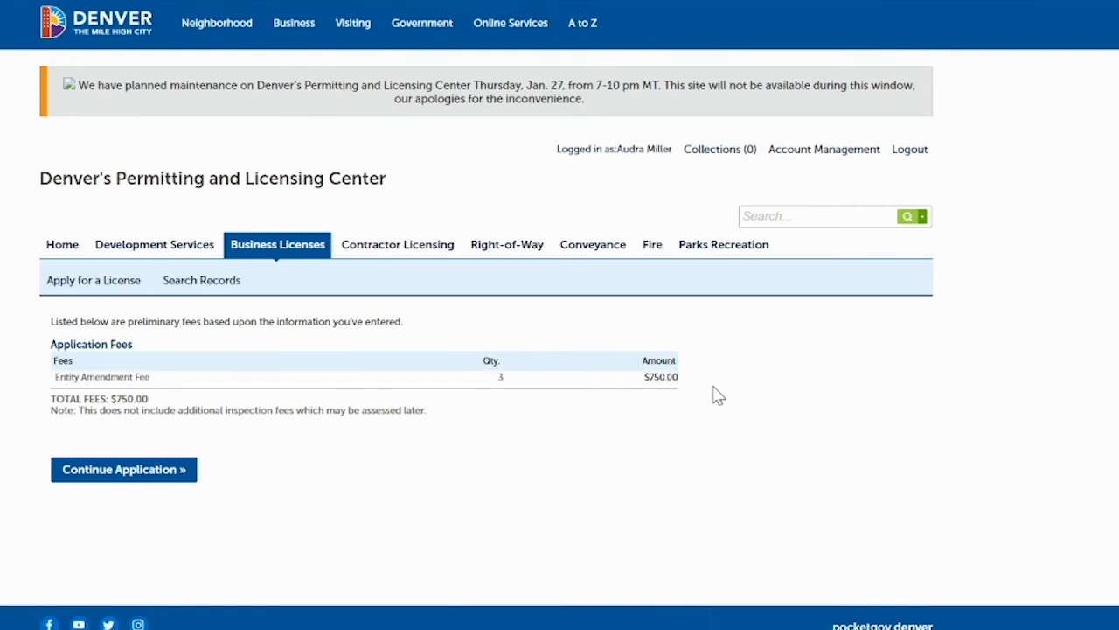
Check out the $750.00 Entity Amendment Fee cart to reach the credit card form.
click(104, 477)
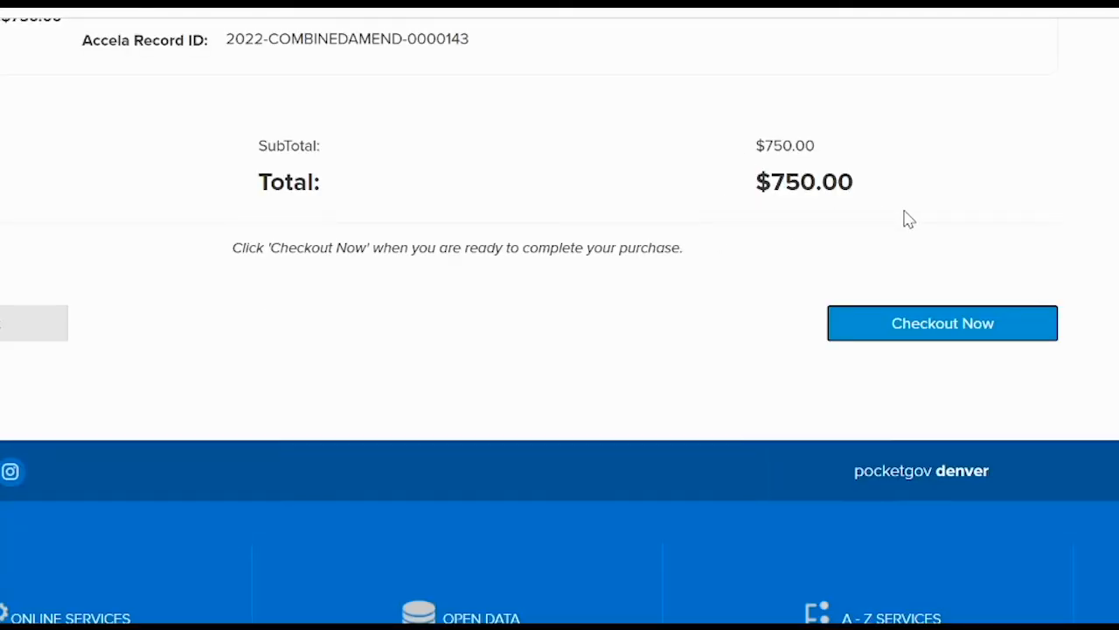
click(940, 330)
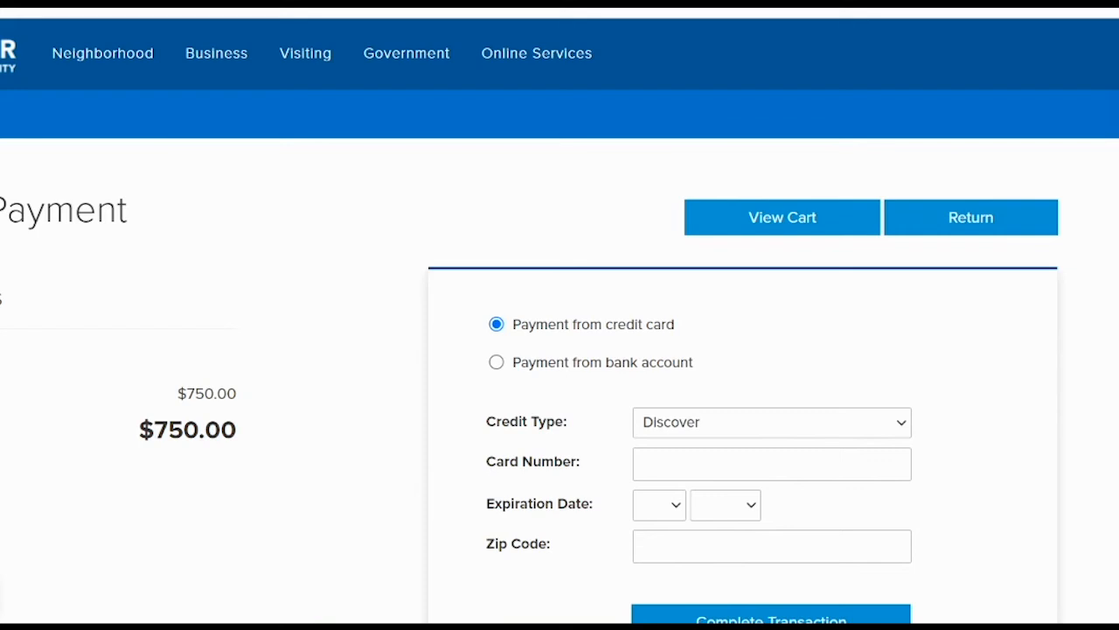
scroll(560, 350, down, 2)
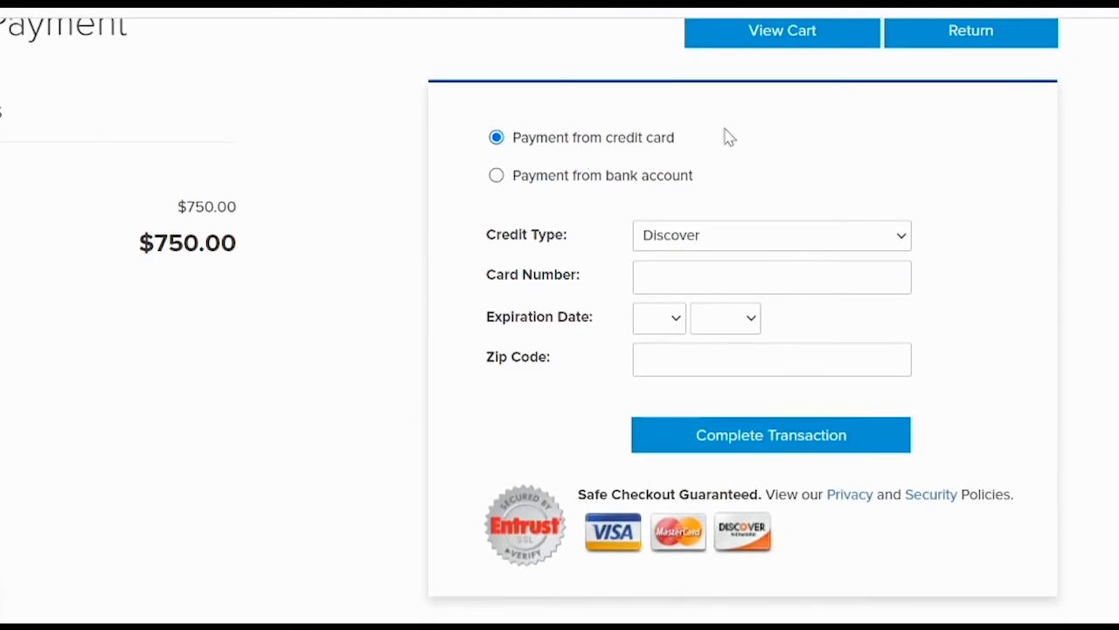
Pay the $750 with a Visa card, autofilling card number, expiry and zip code.
click(755, 243)
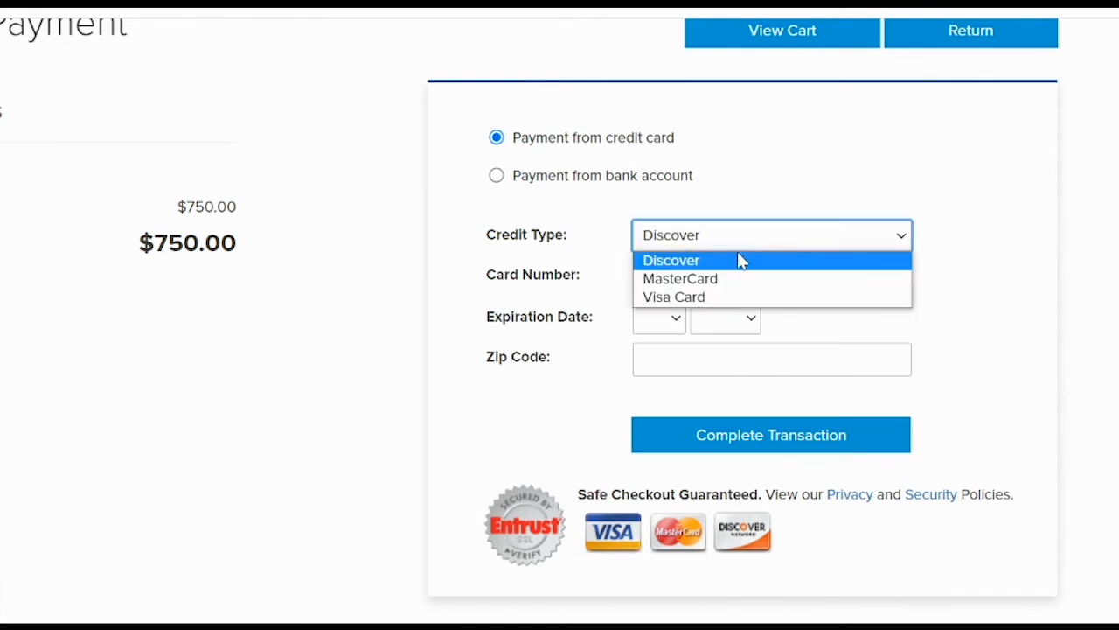
click(700, 297)
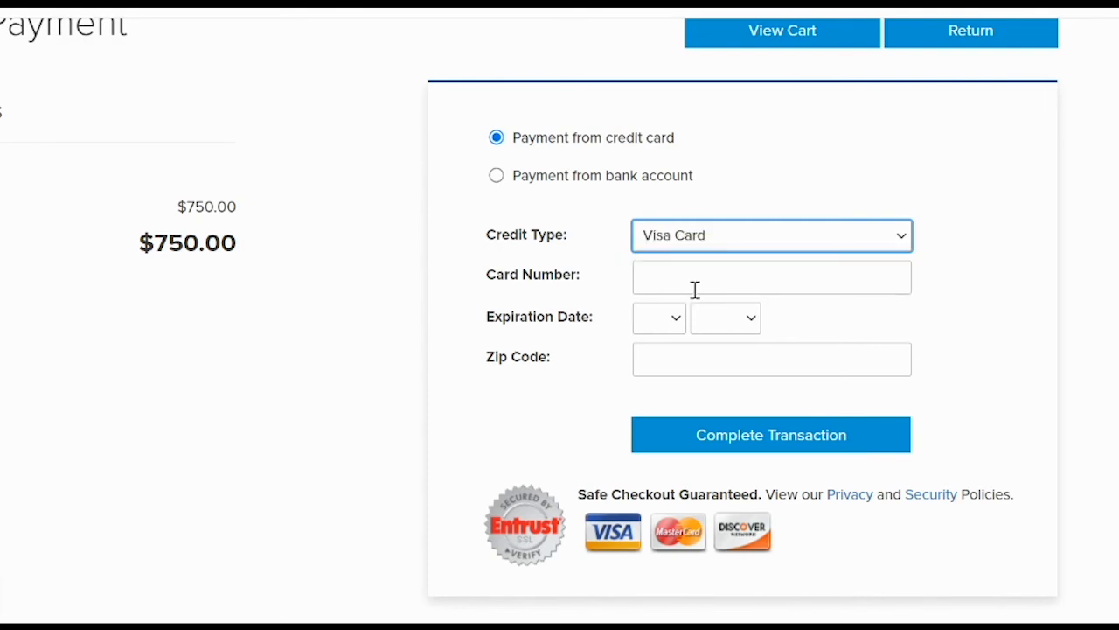
click(695, 288)
click(700, 334)
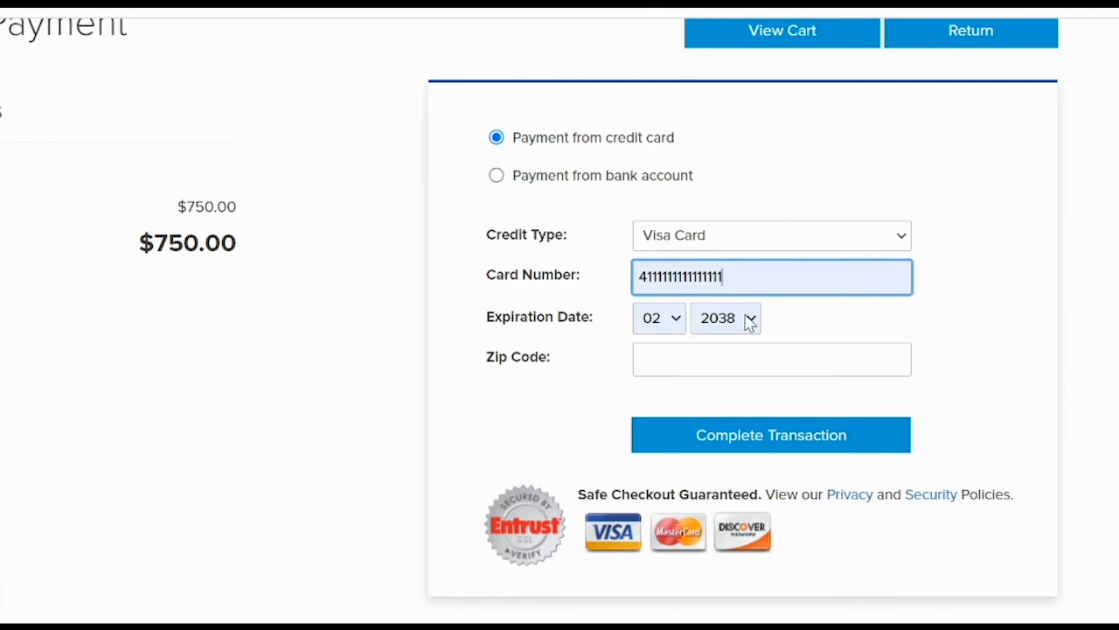
click(689, 362)
click(664, 411)
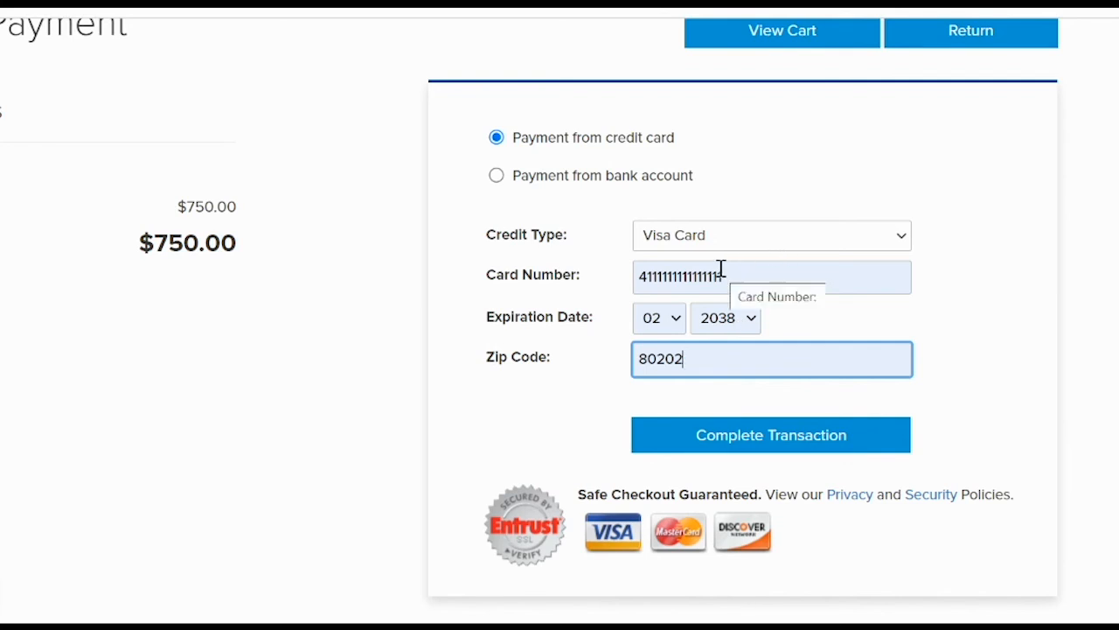
click(754, 442)
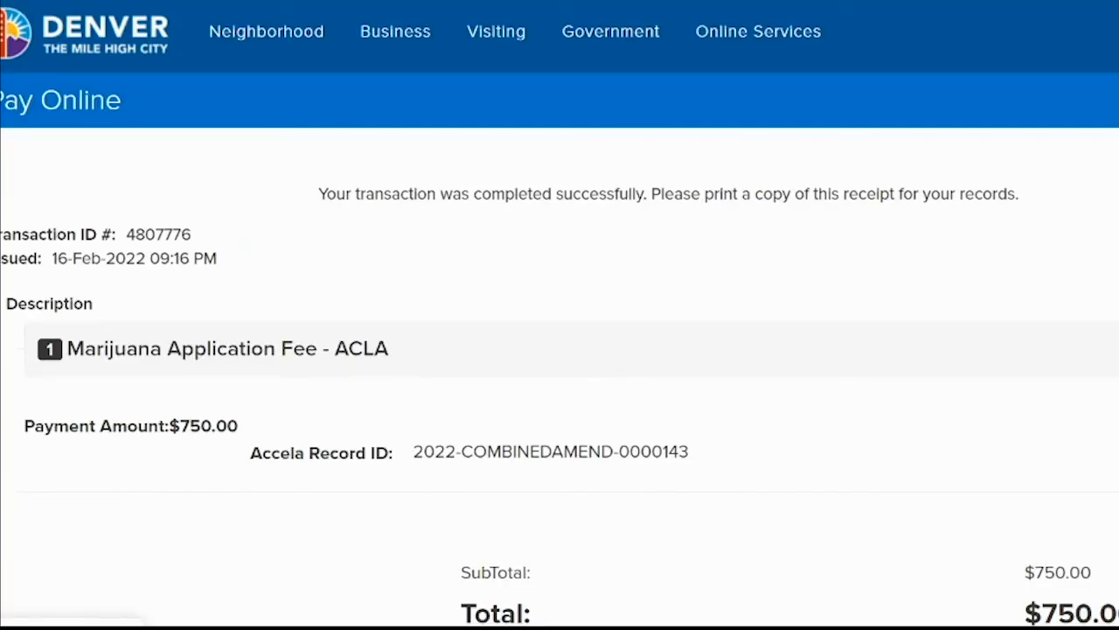
scroll(559, 315, down, 3)
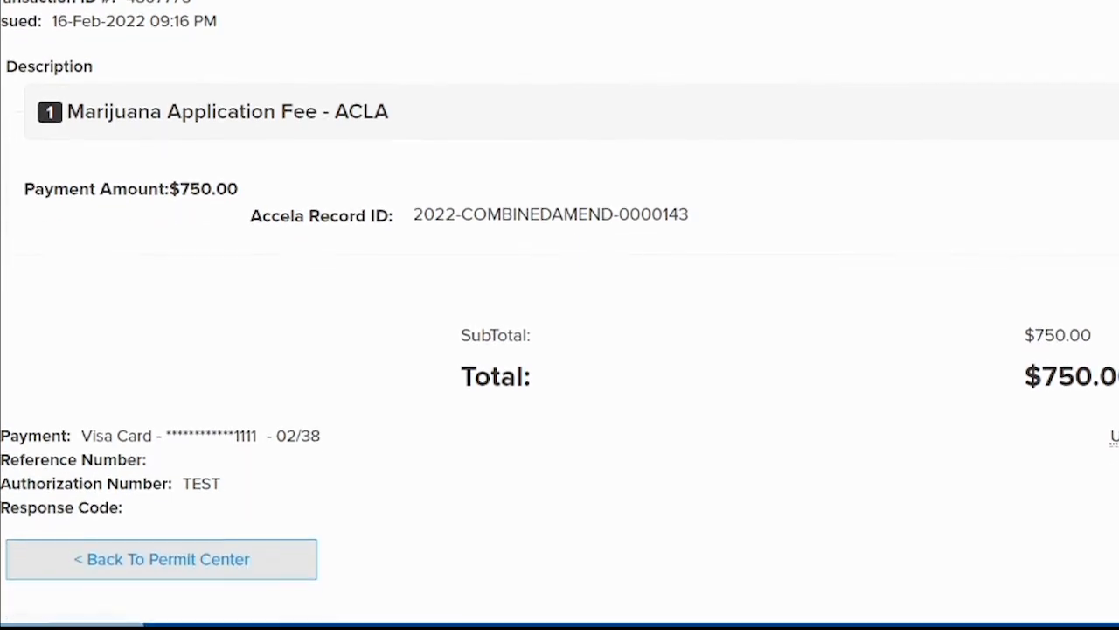
scroll(559, 315, up, 3)
scroll(559, 314, down, 1)
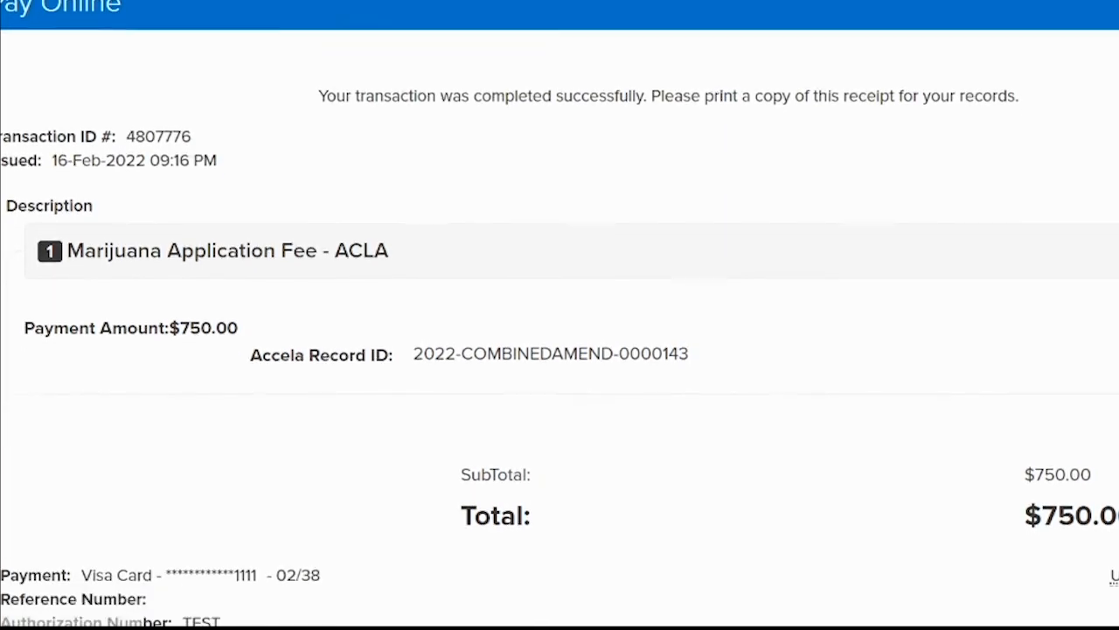
scroll(560, 314, down, 1)
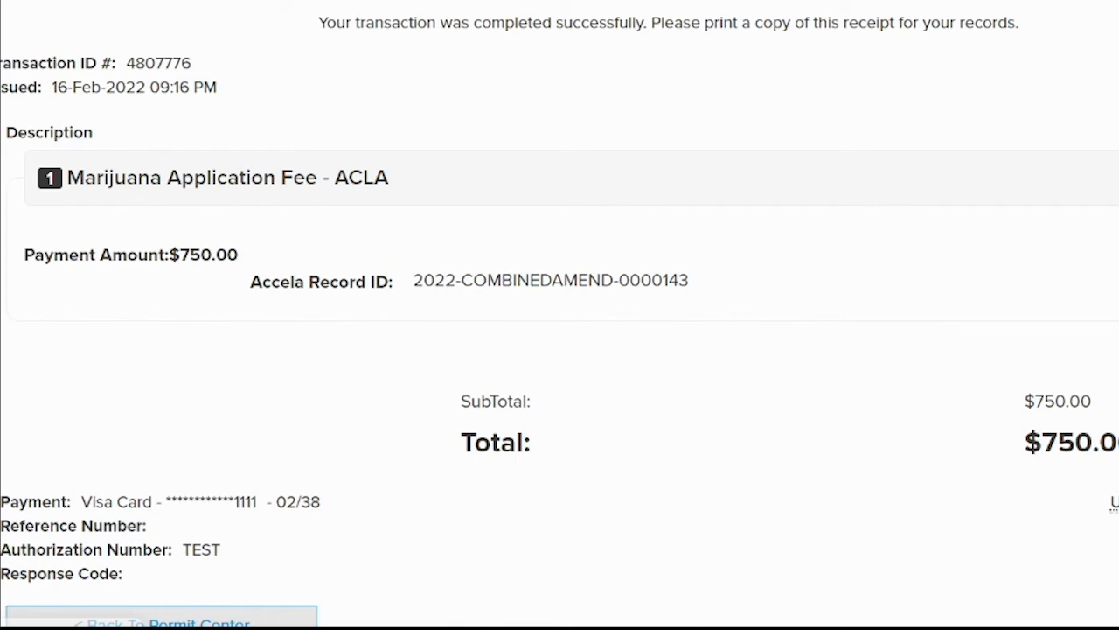
scroll(560, 314, up, 2)
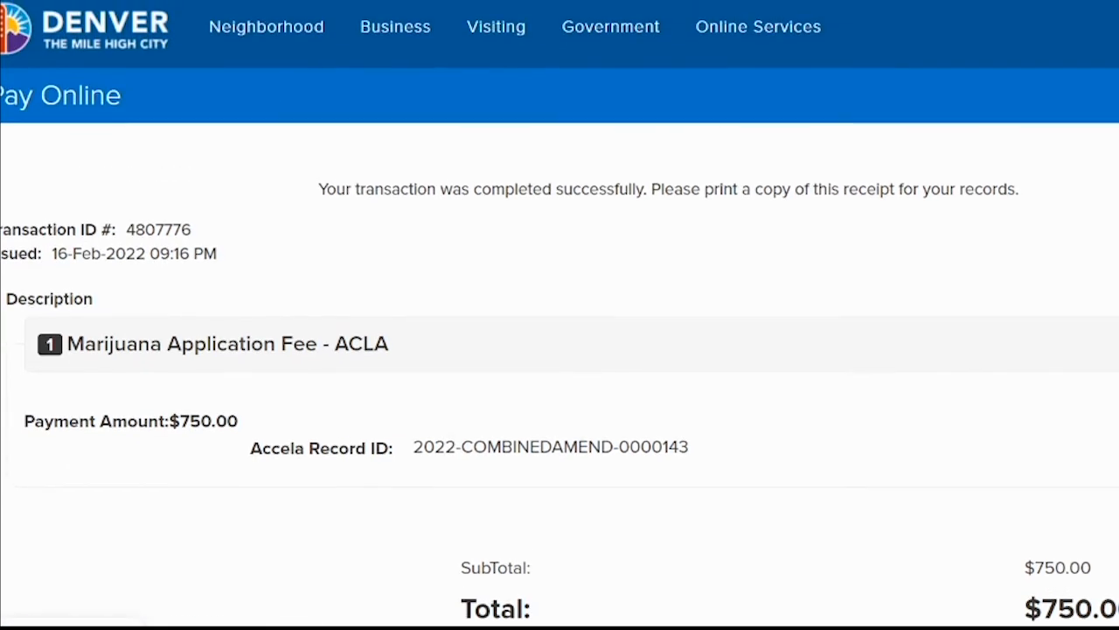
scroll(560, 314, down, 2)
scroll(560, 315, up, 1)
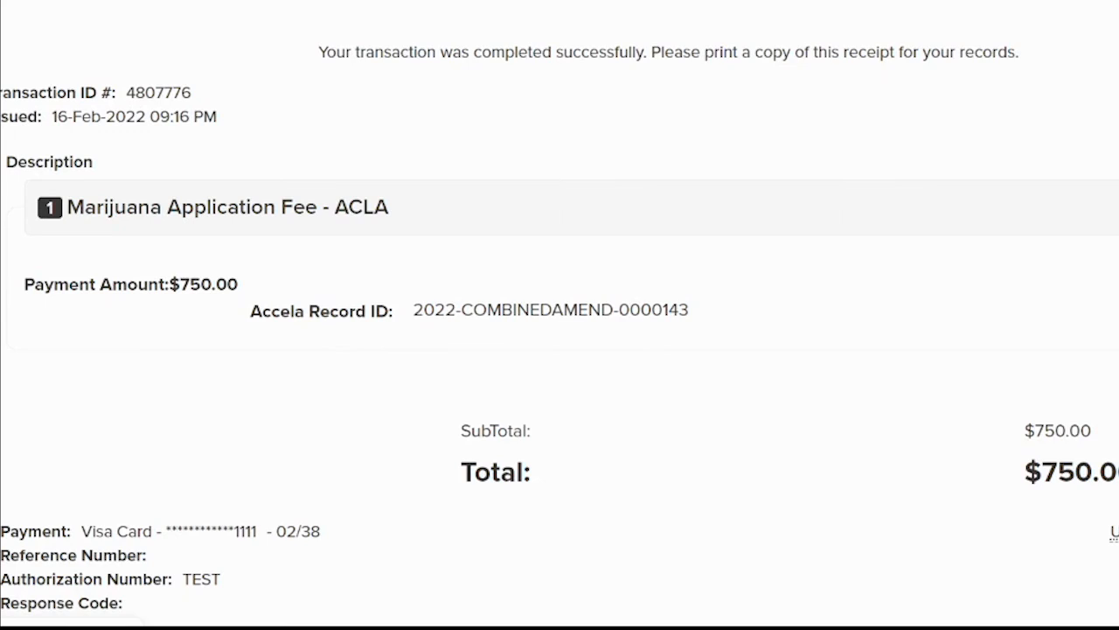
scroll(560, 315, down, 1)
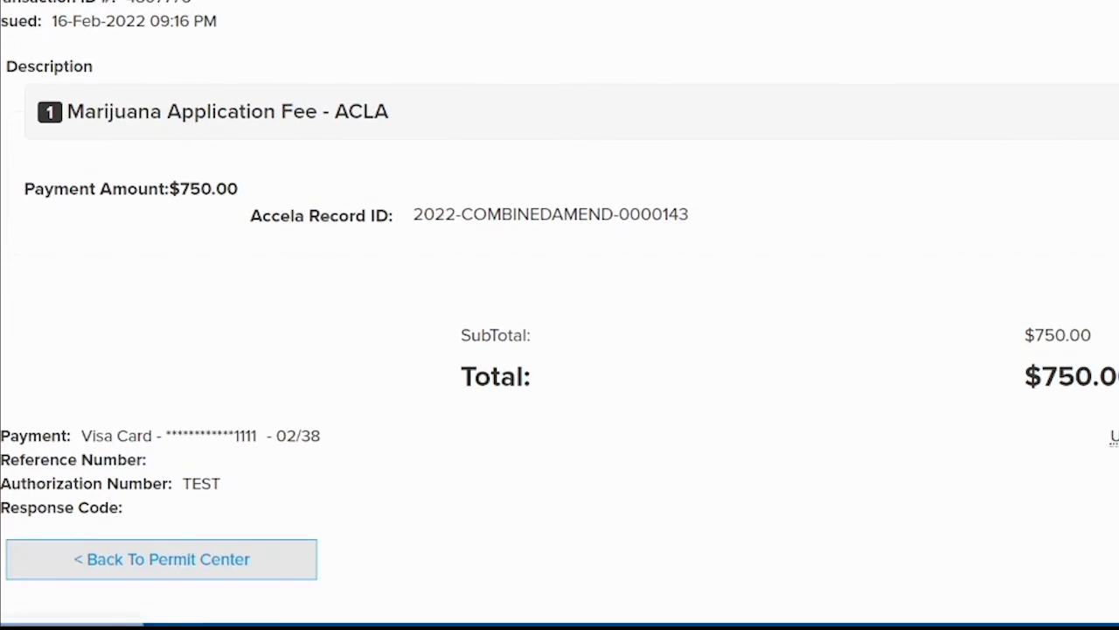
scroll(560, 315, up, 3)
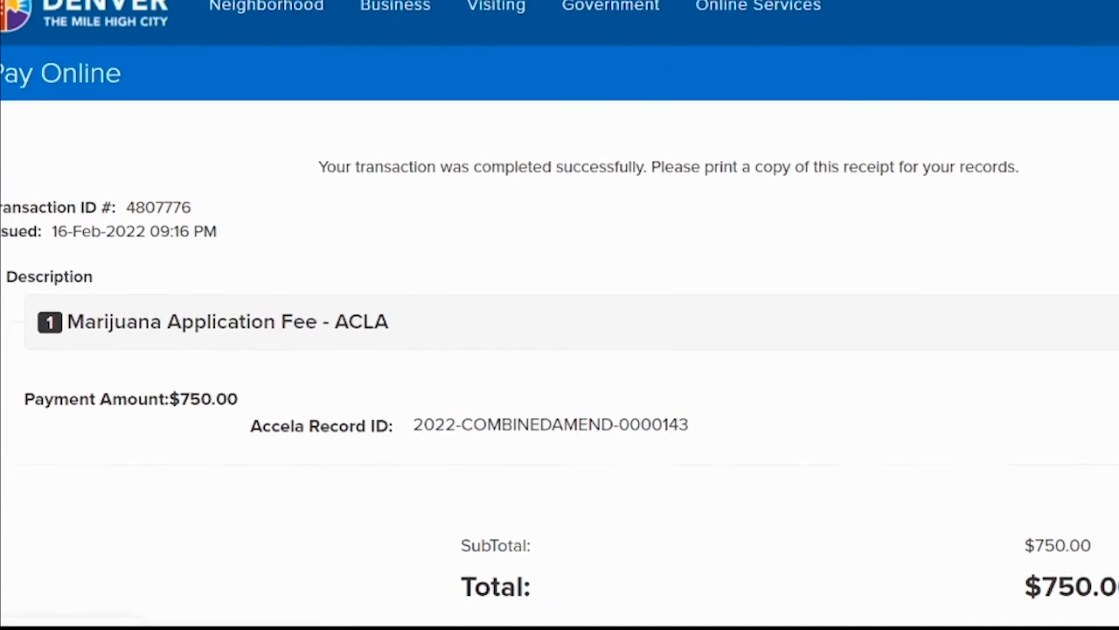
scroll(559, 315, up, 1)
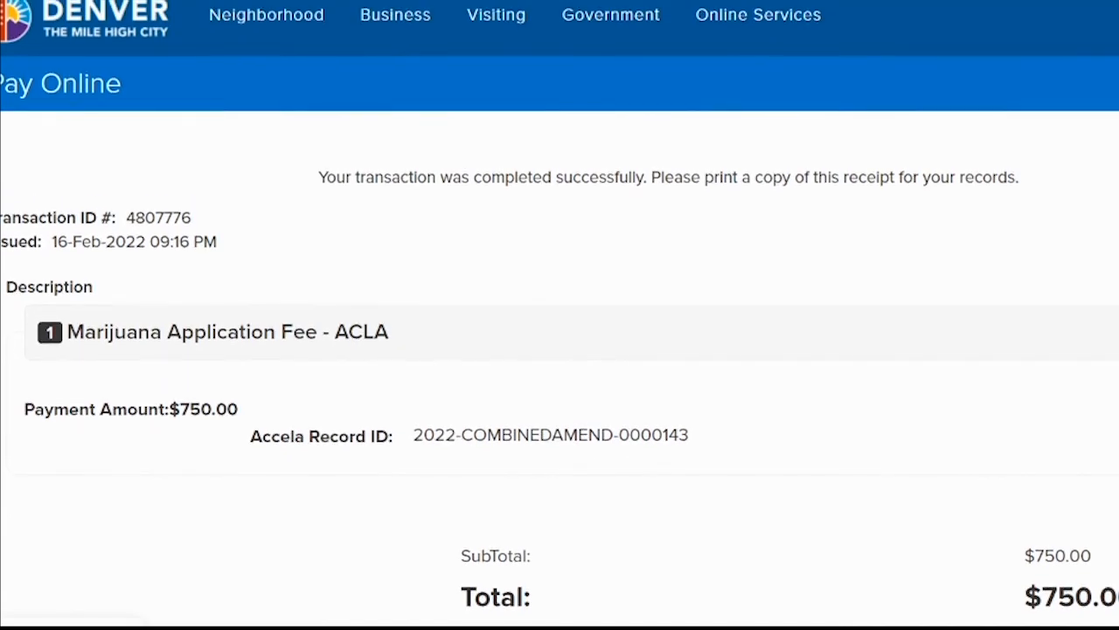
scroll(560, 315, down, 3)
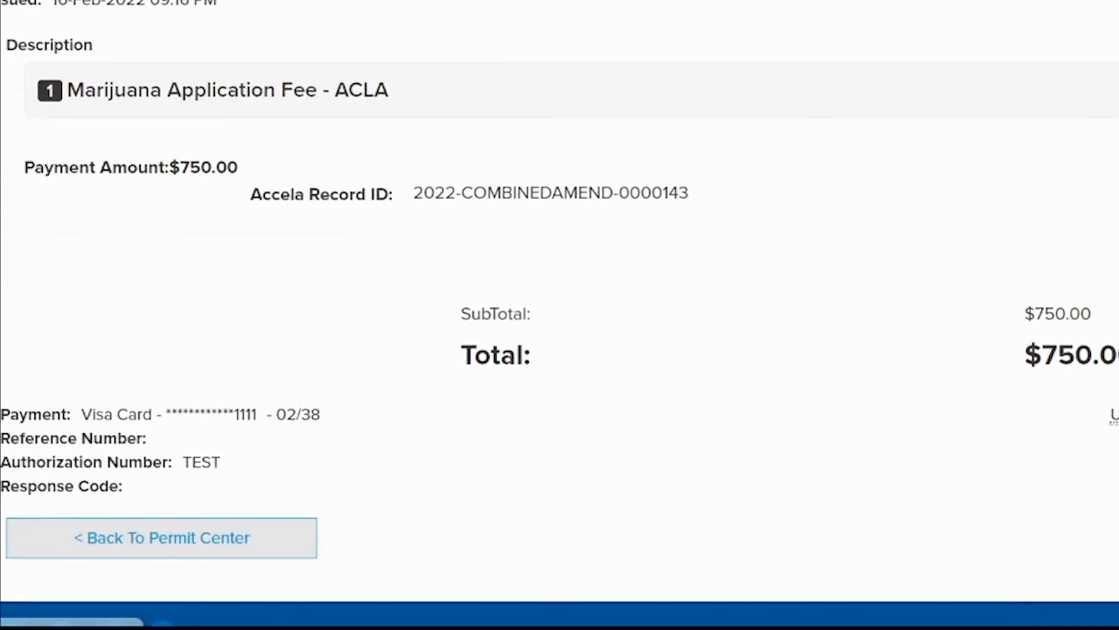